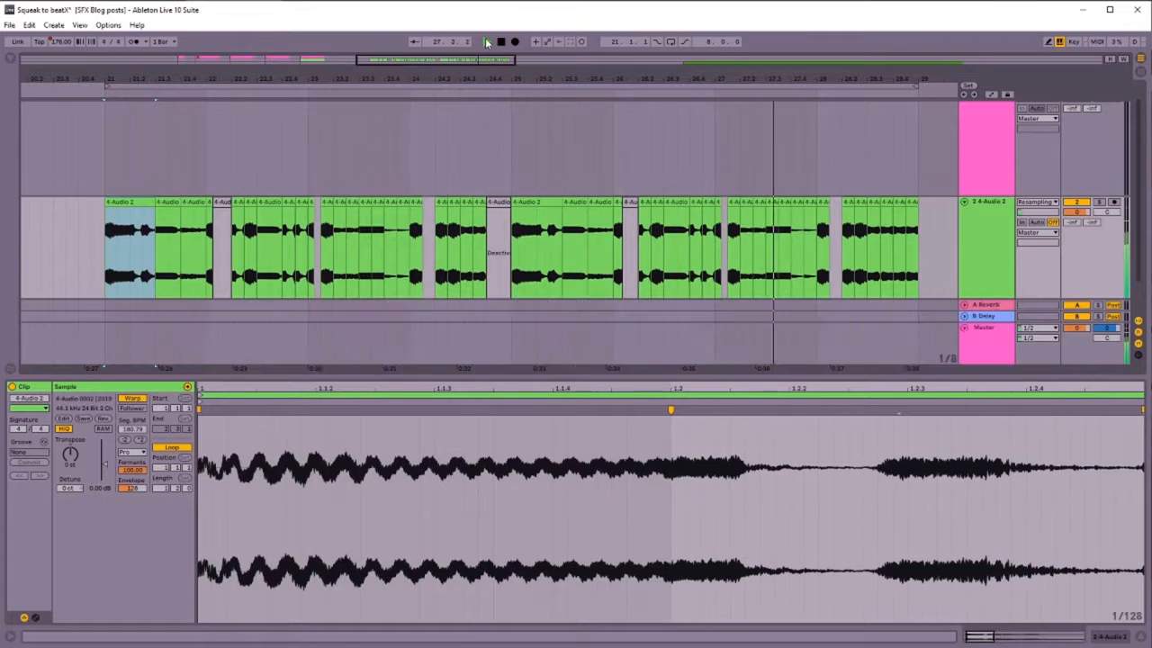
Stop playback and deactivate the green 4-Audio 2 track
key(space)
click(1075, 203)
drag(697, 77, 698, 90)
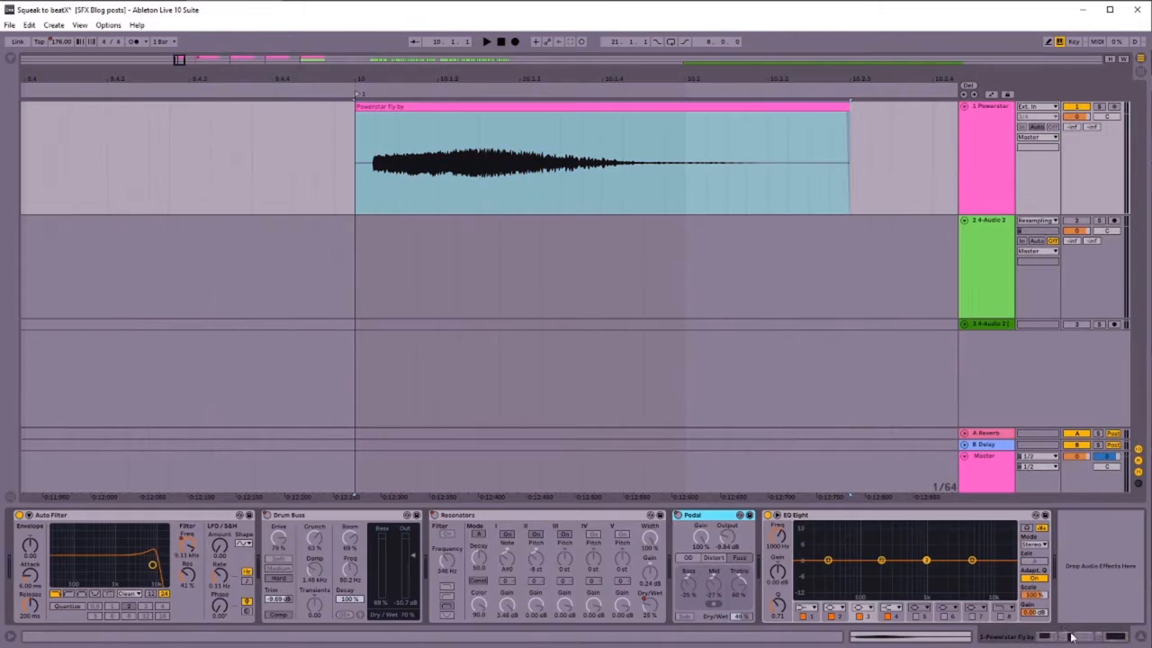
Select the Powerstar fly by clip at bar 10, expand the EQ Eight spectrum and play the clip repeatedly to examine its frequency content
click(412, 107)
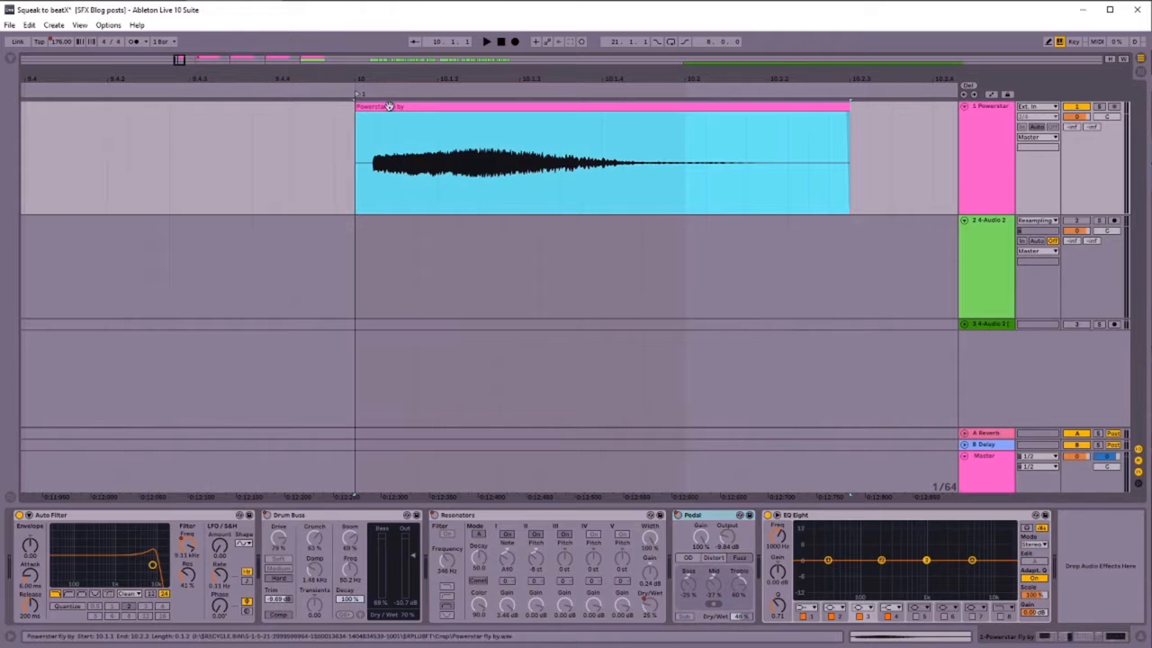
click(777, 517)
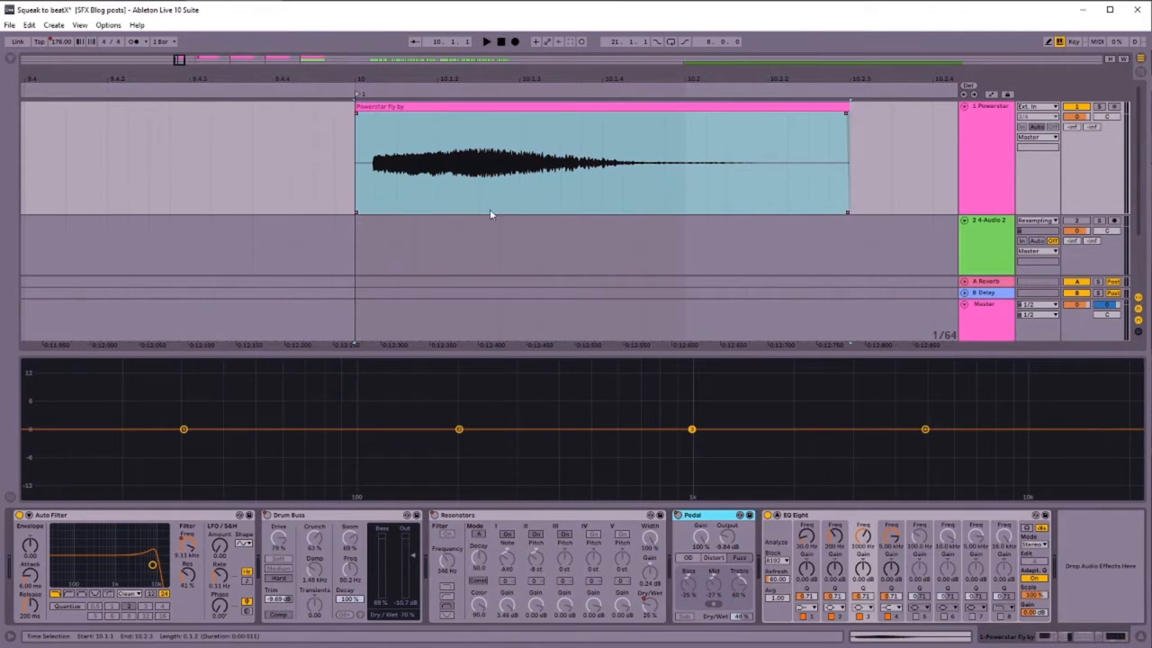
click(486, 42)
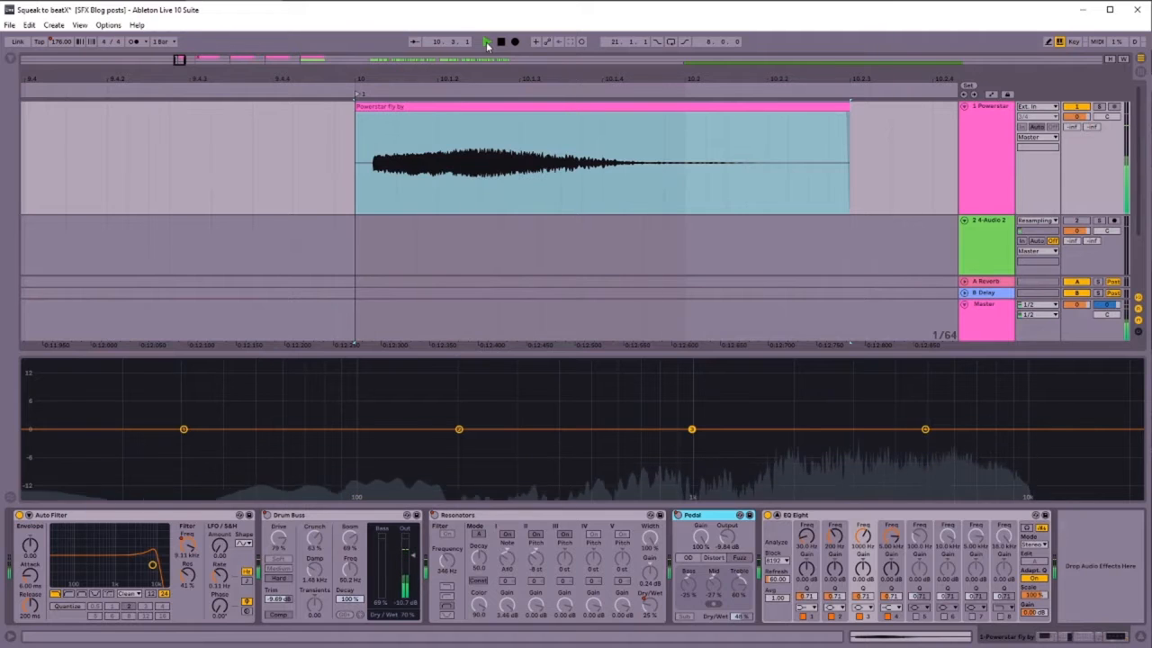
key(space)
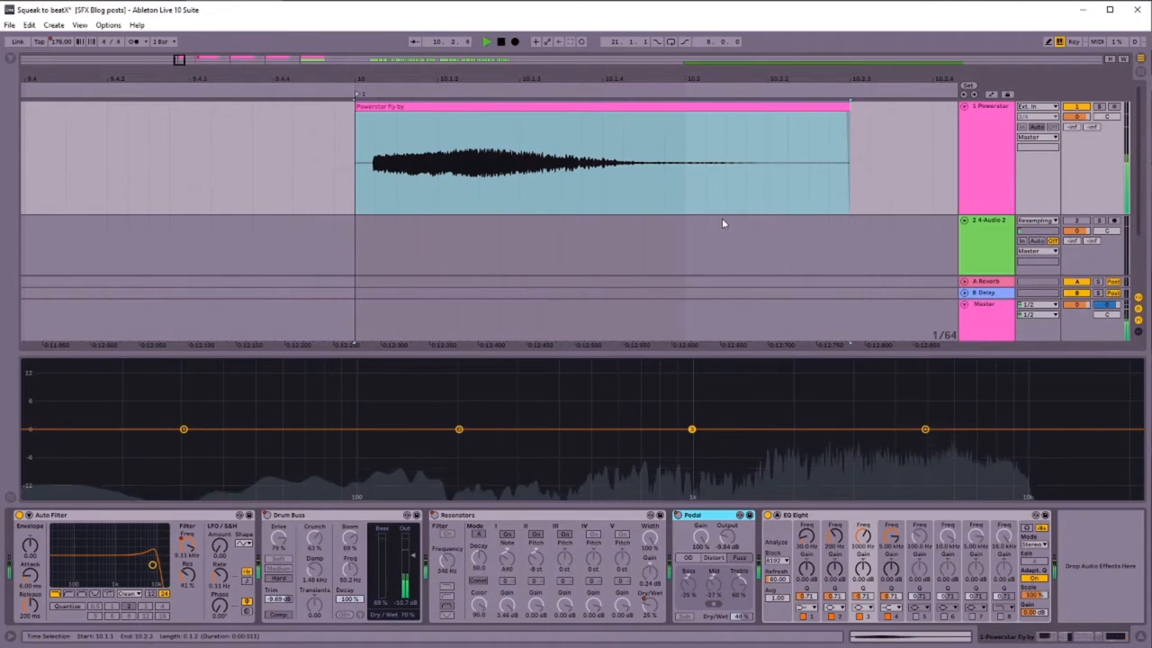
key(space)
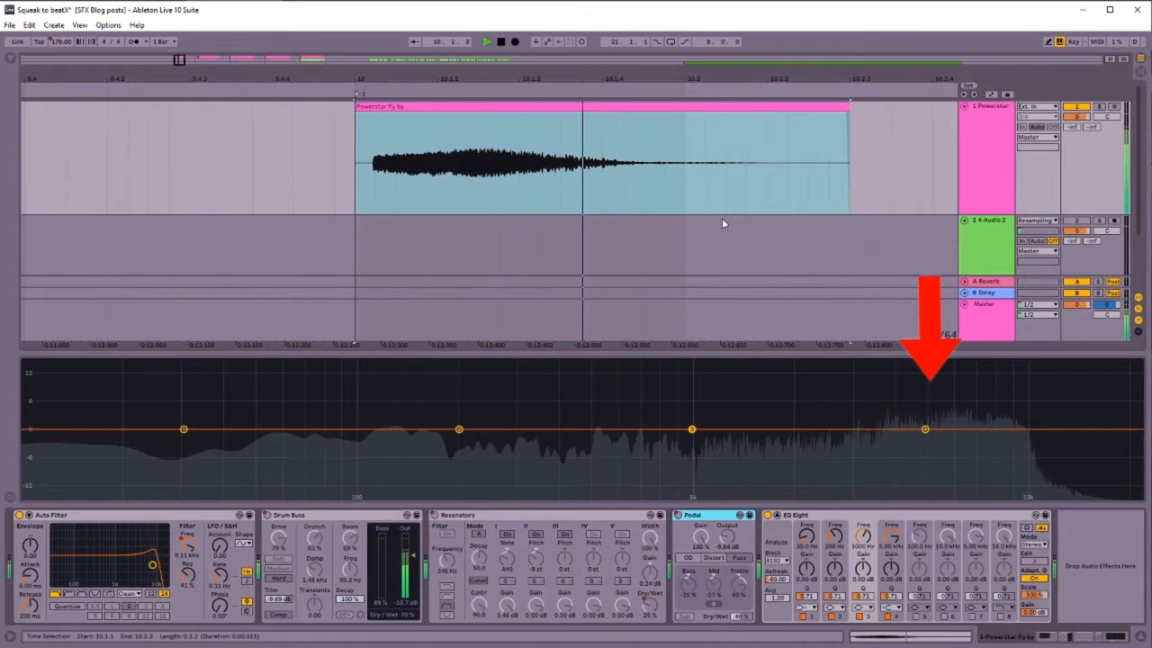
click(518, 131)
key(space)
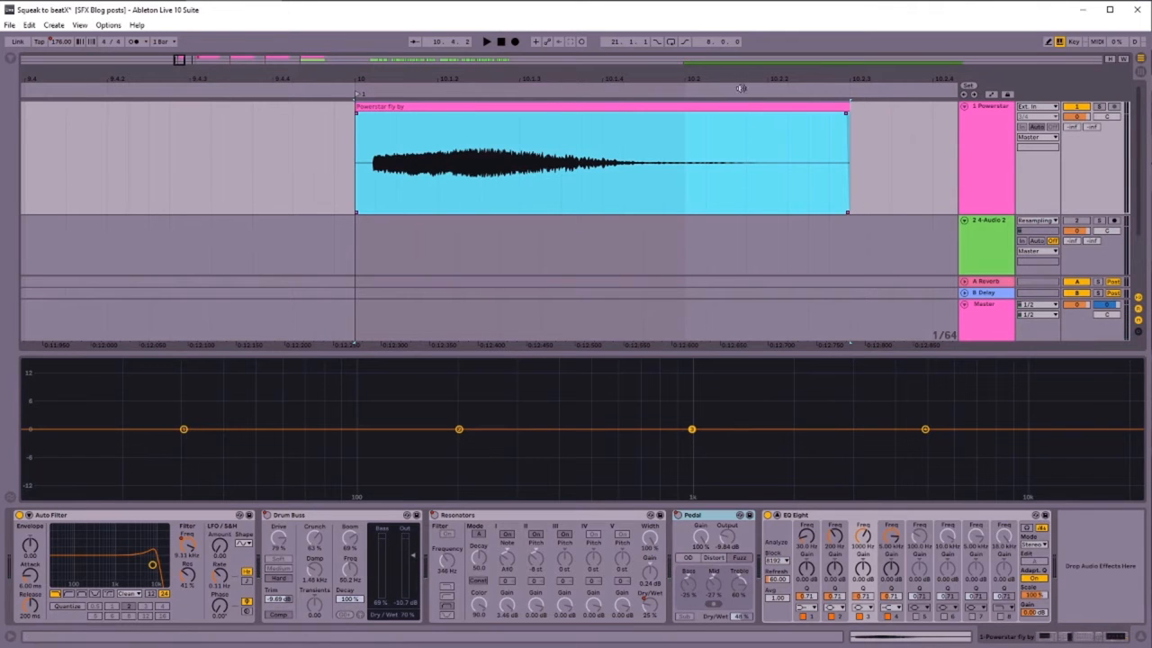
drag(746, 77, 377, 63)
key(space)
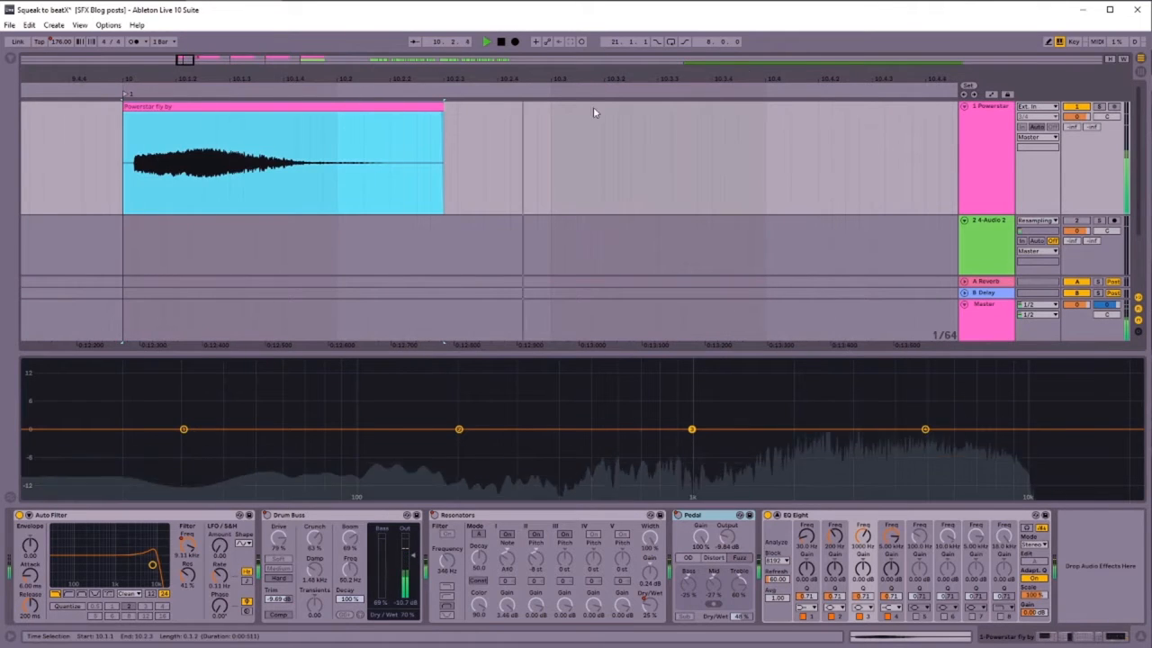
key(space)
Examine the sliced Powerstar fly by sequence at bar 11, checking the sample regions of its opening clip and first short repeated slice
drag(623, 76, 333, 72)
drag(552, 79, 248, 77)
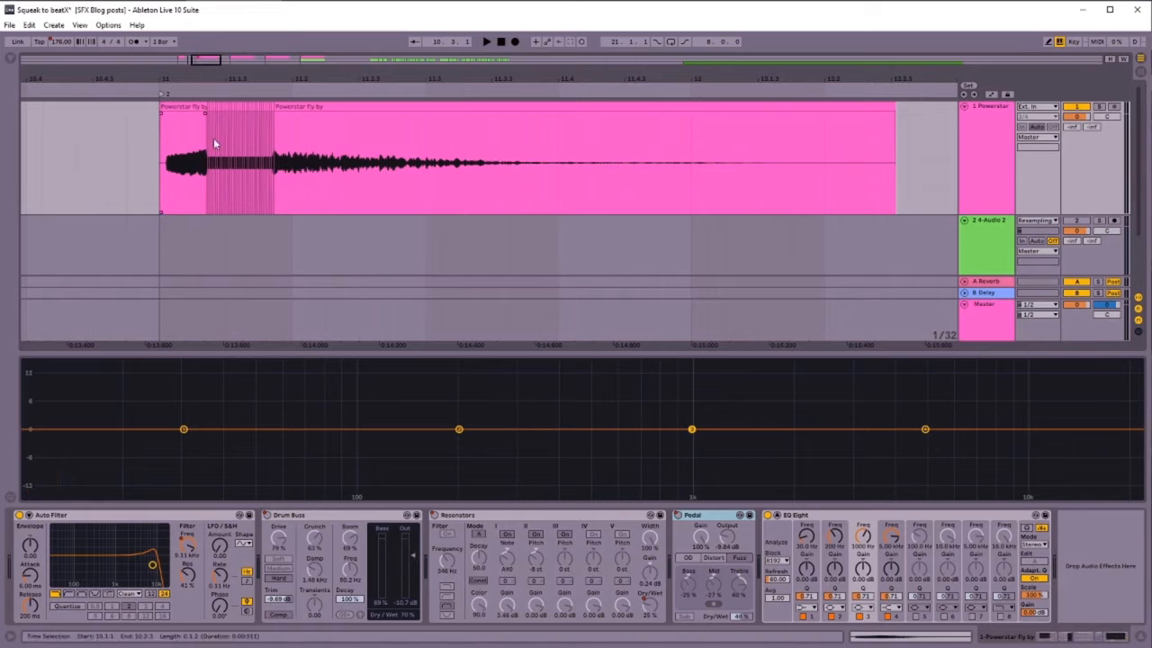
drag(260, 79, 465, 90)
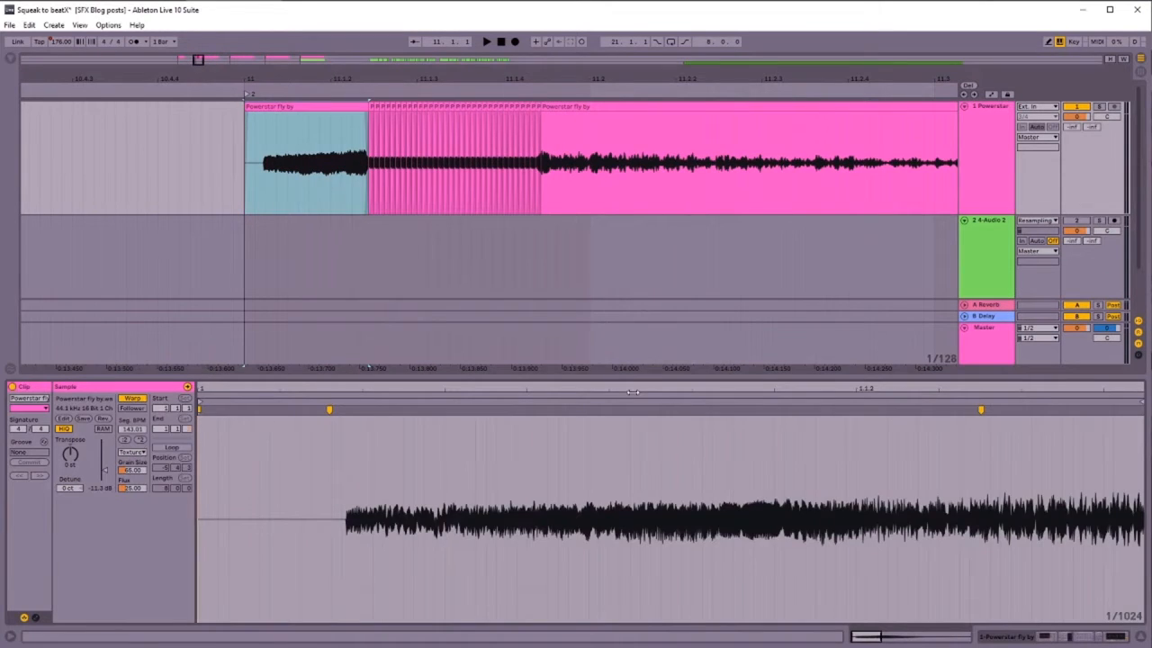
drag(633, 392, 386, 432)
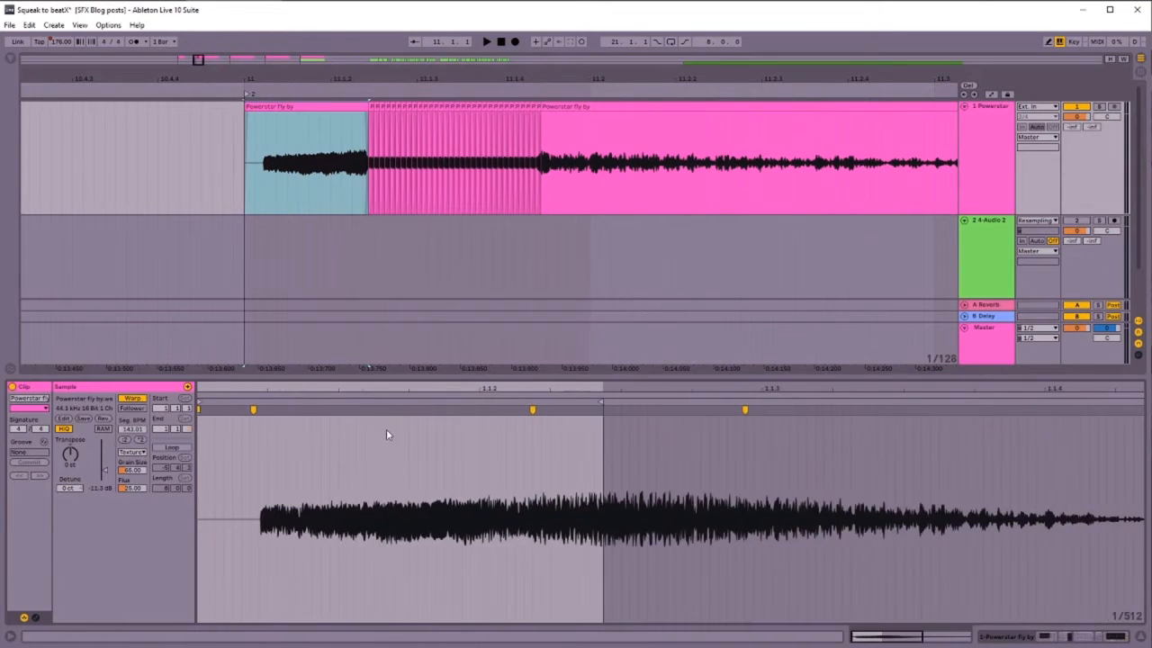
click(317, 130)
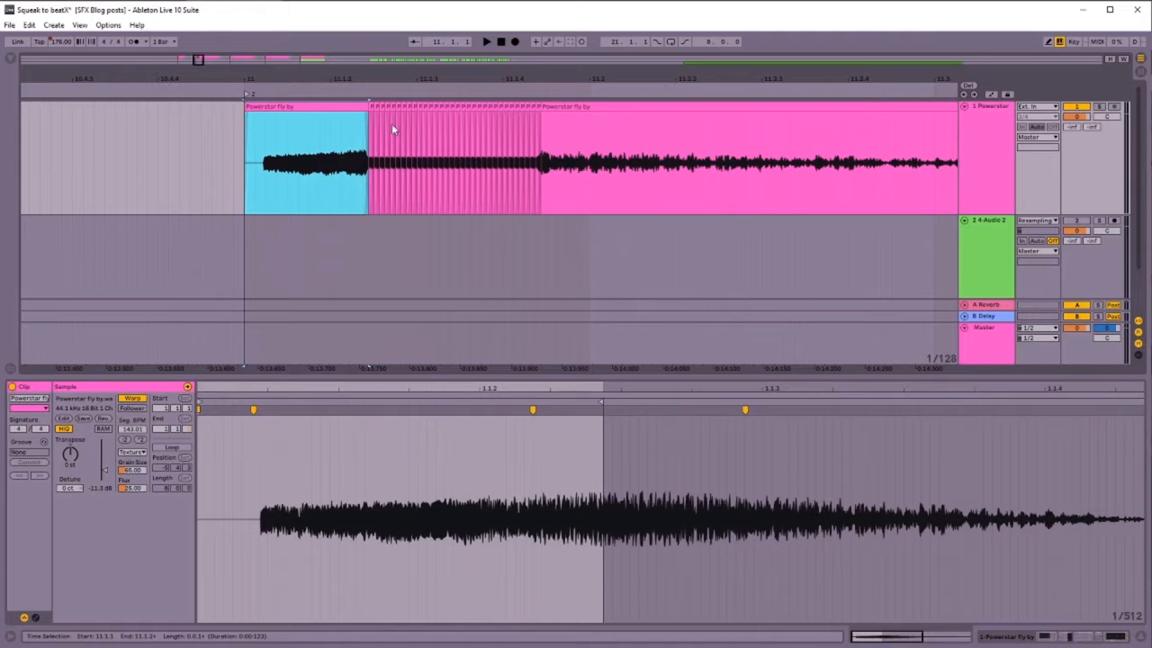
drag(368, 82, 368, 135)
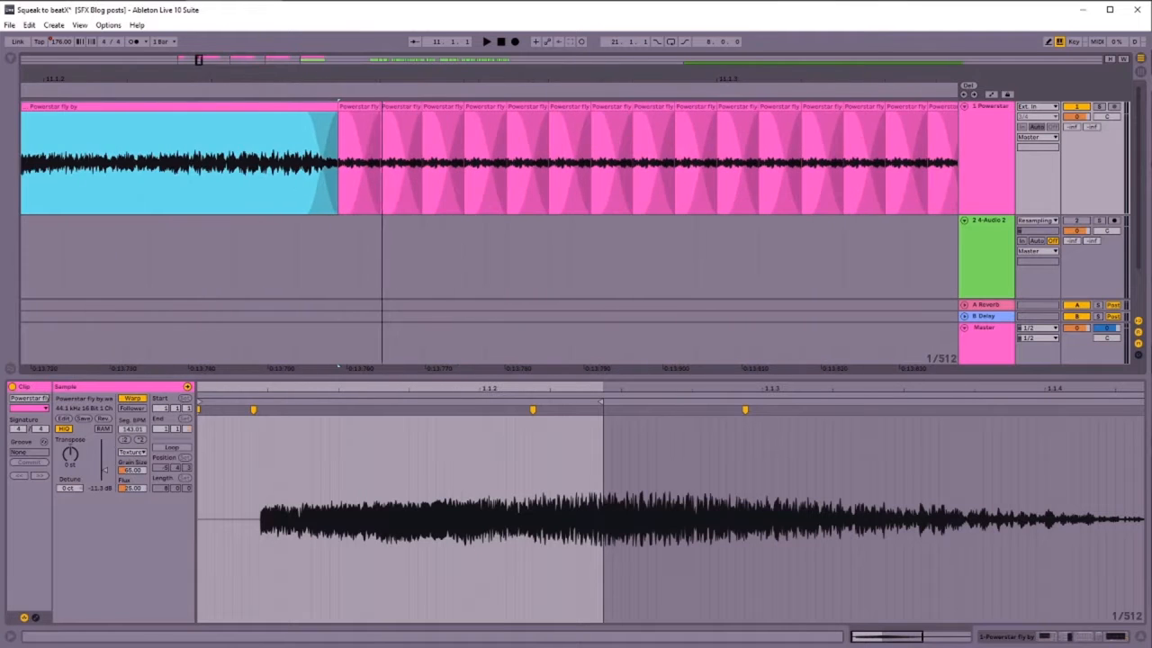
click(364, 111)
drag(599, 389, 442, 368)
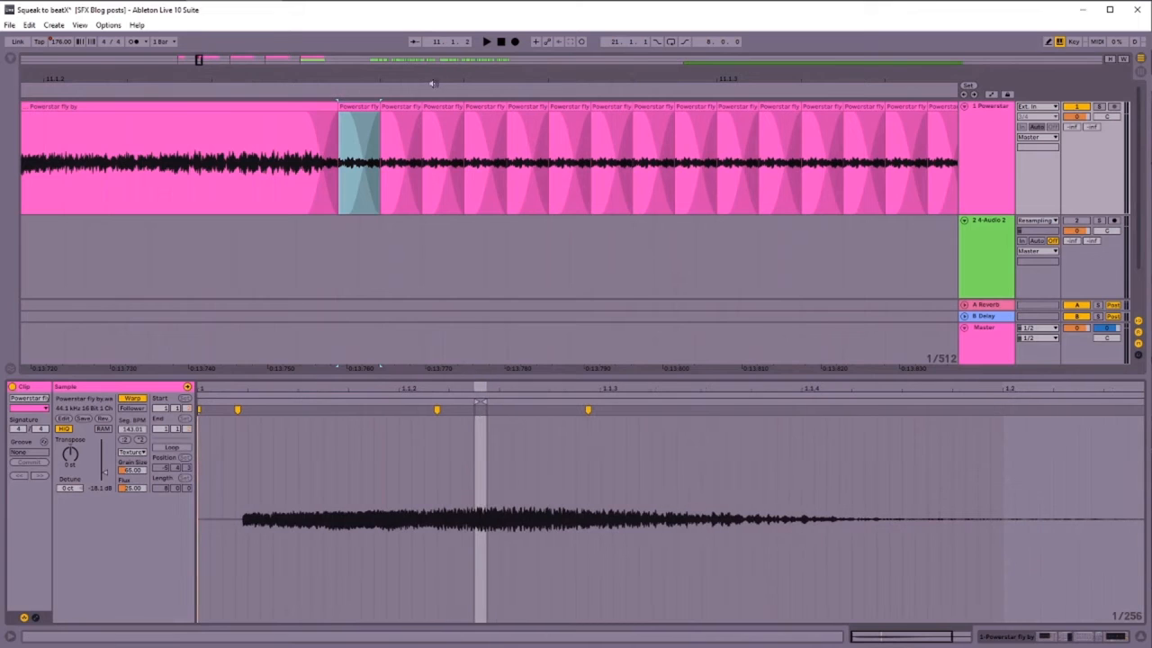
Play the sliced sequence from its opening clip at bar 11 to hear the stutter
drag(494, 79, 458, 50)
click(385, 106)
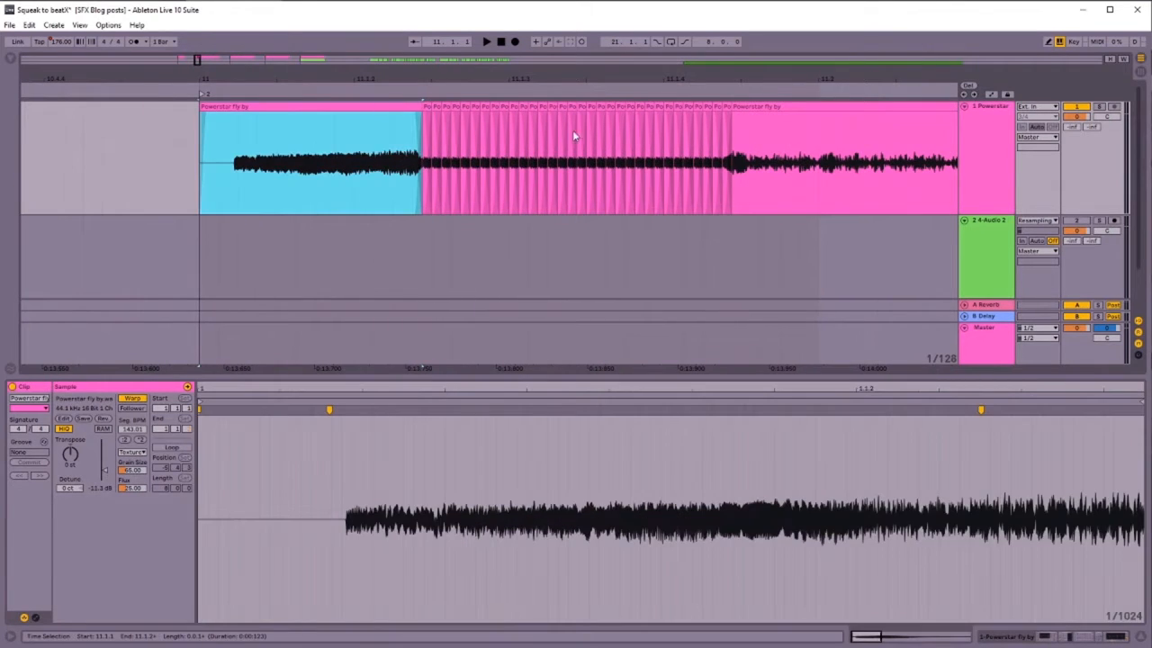
key(space)
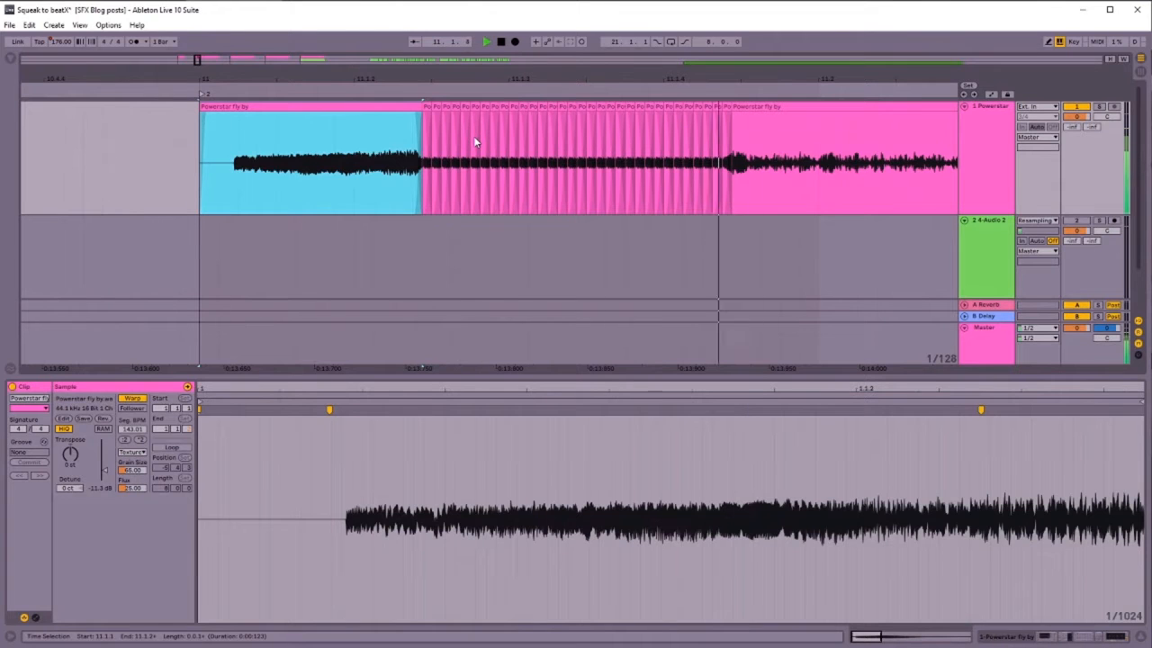
key(space)
Try compressing the tail clip after the slices to end near 1.2.2, play it, and stretch it back out to about 2.2
drag(558, 80, 448, 61)
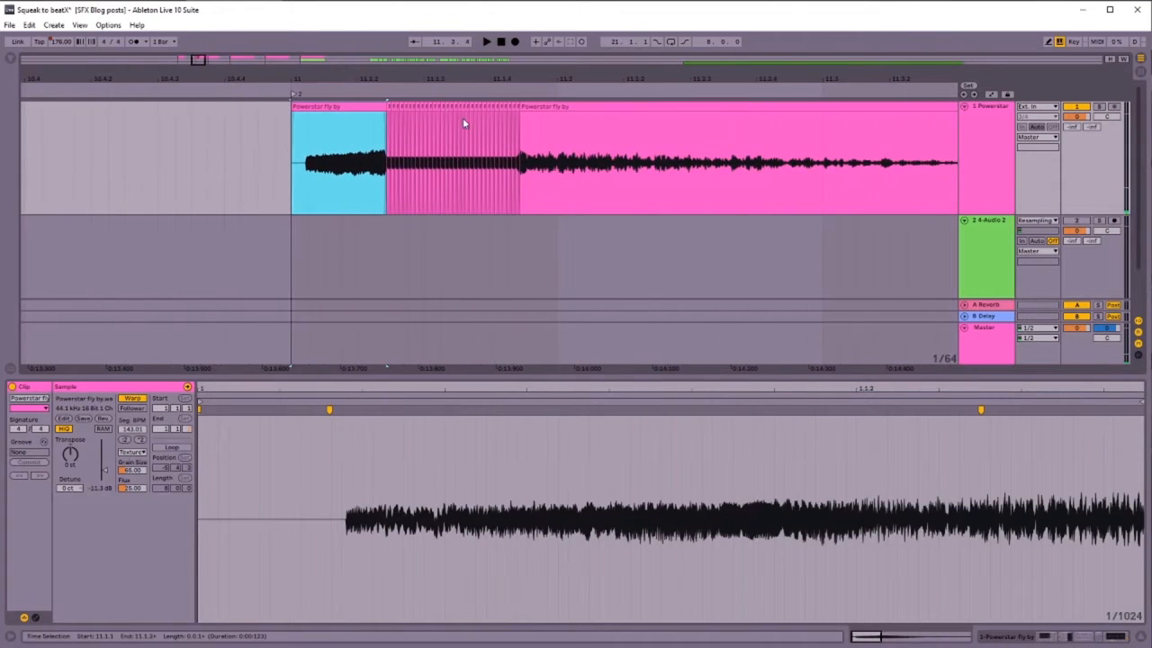
click(322, 107)
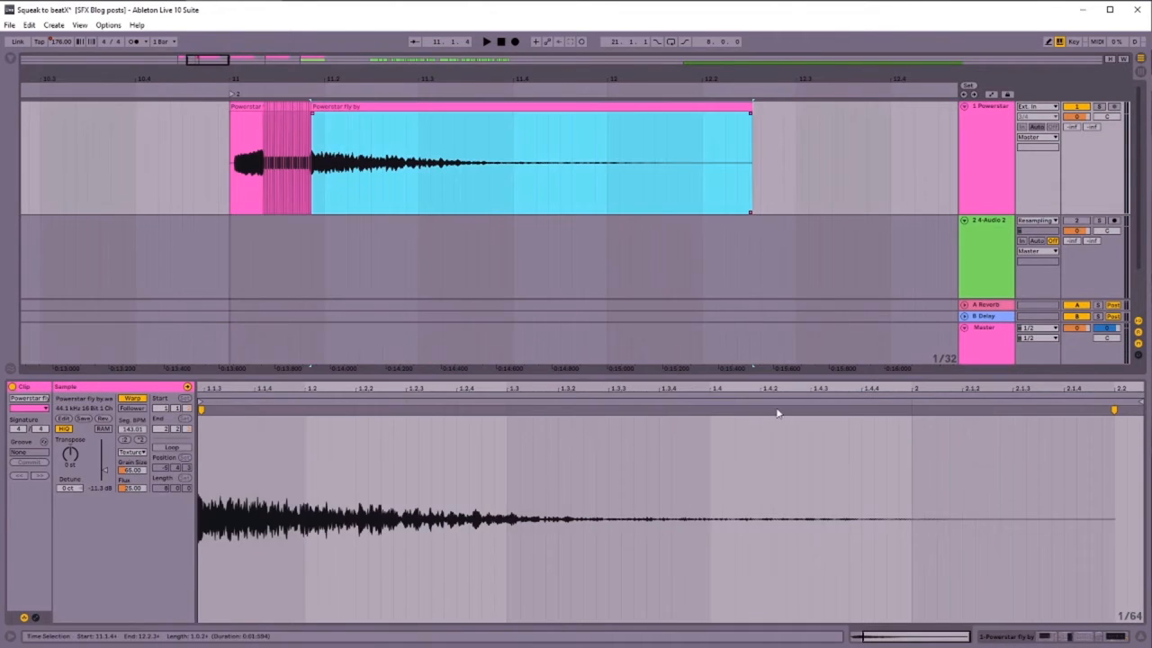
drag(1114, 410, 369, 410)
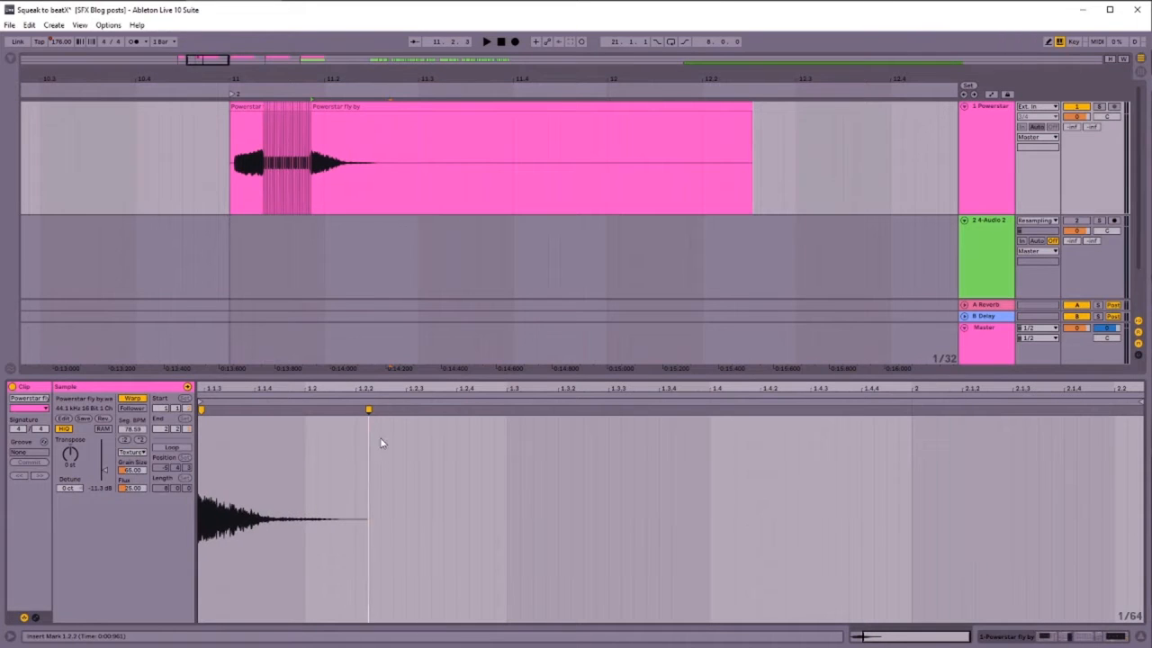
key(space)
mouse_move(368, 409)
mouse_down()
mouse_move(1038, 410)
mouse_move(1137, 444)
mouse_up()
drag(693, 389, 720, 360)
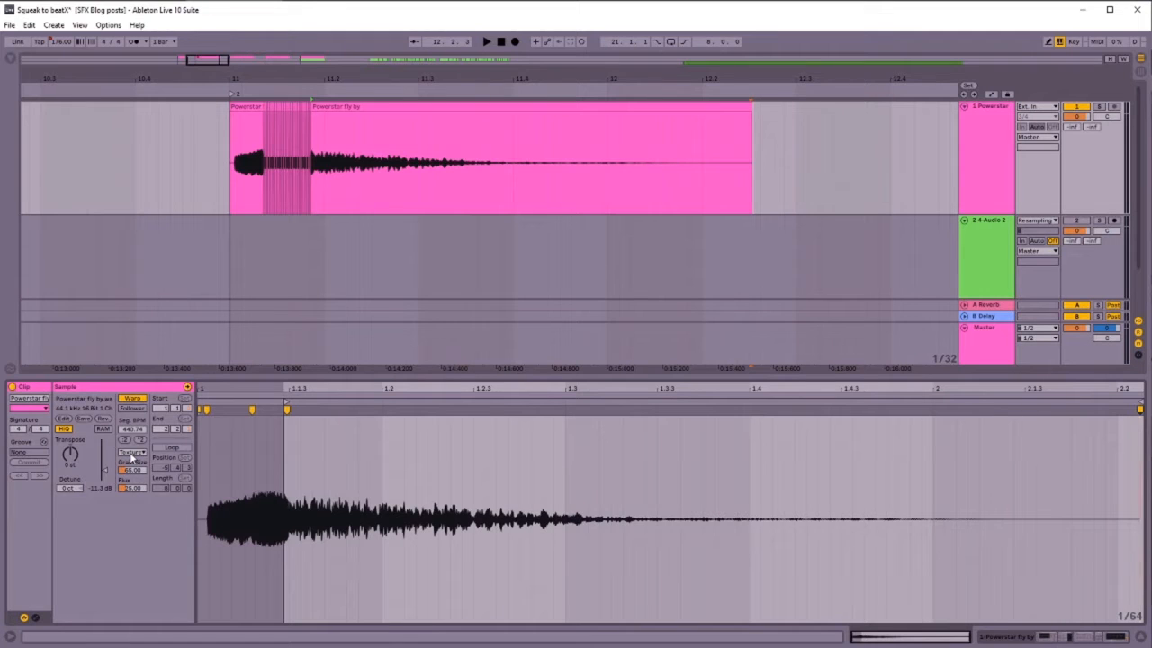
Try the Beats warp mode on the tail clip and play it from its first warp marker
click(131, 452)
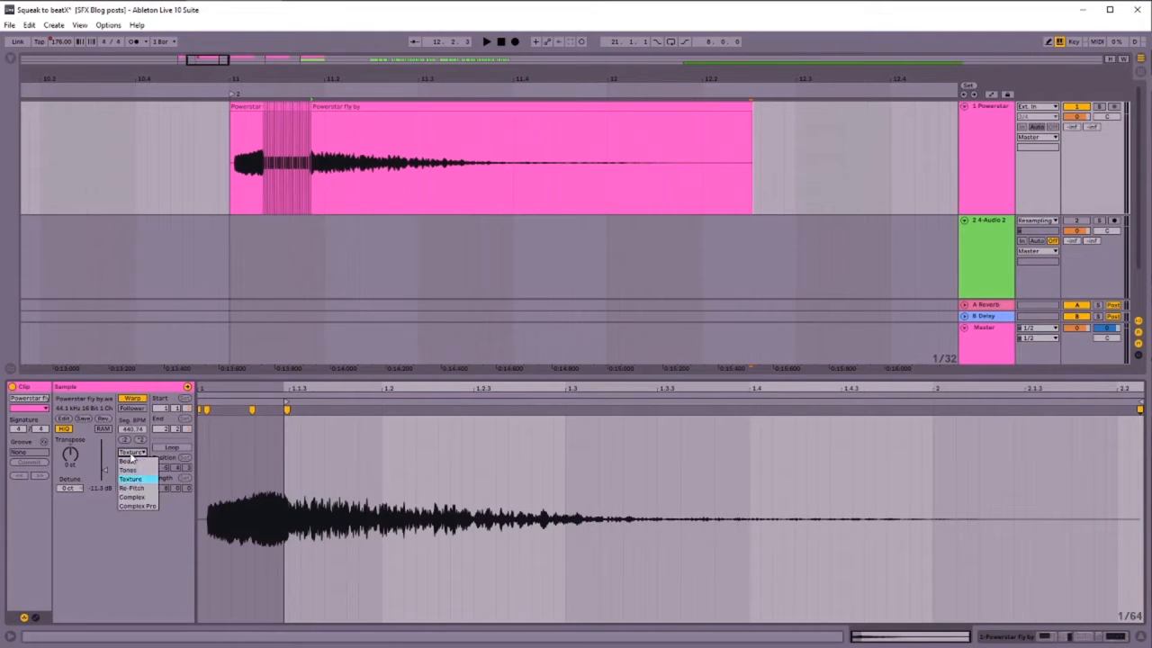
click(128, 462)
click(287, 409)
key(space)
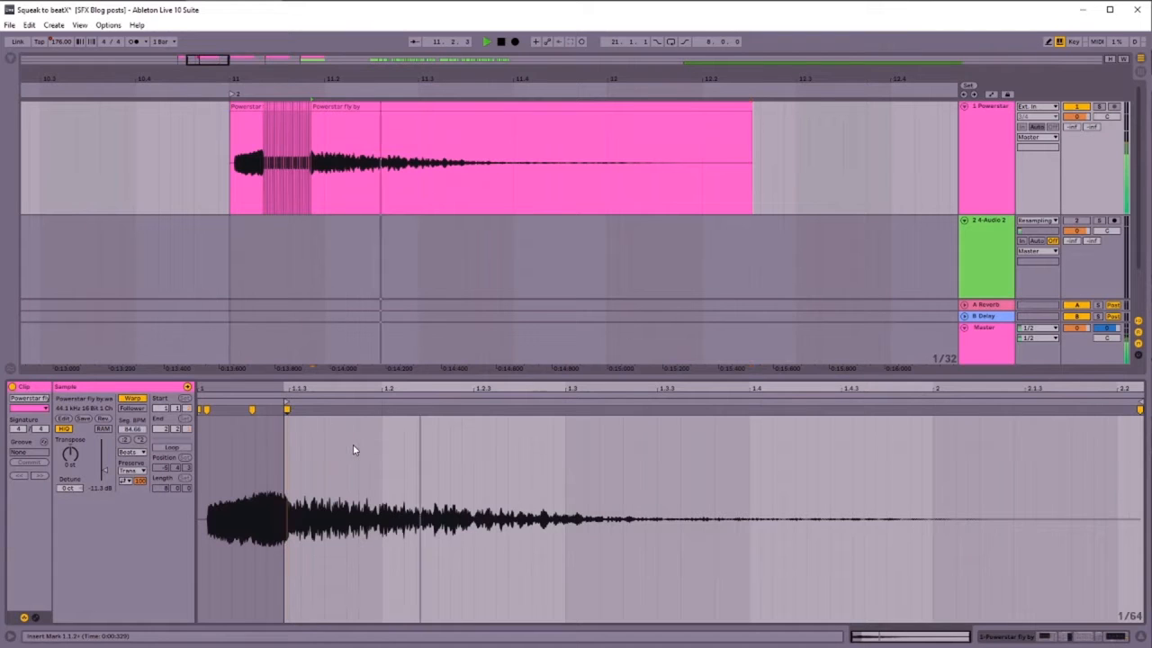
key(space)
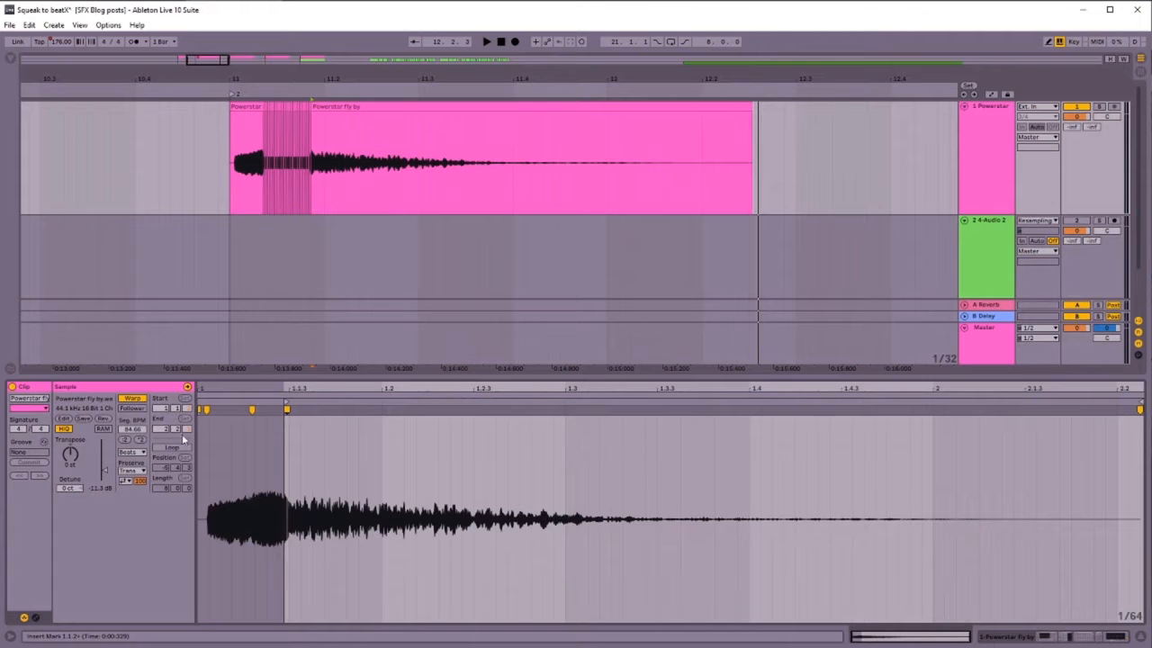
Set the tail clip's warp mode to Texture and play it again
click(135, 452)
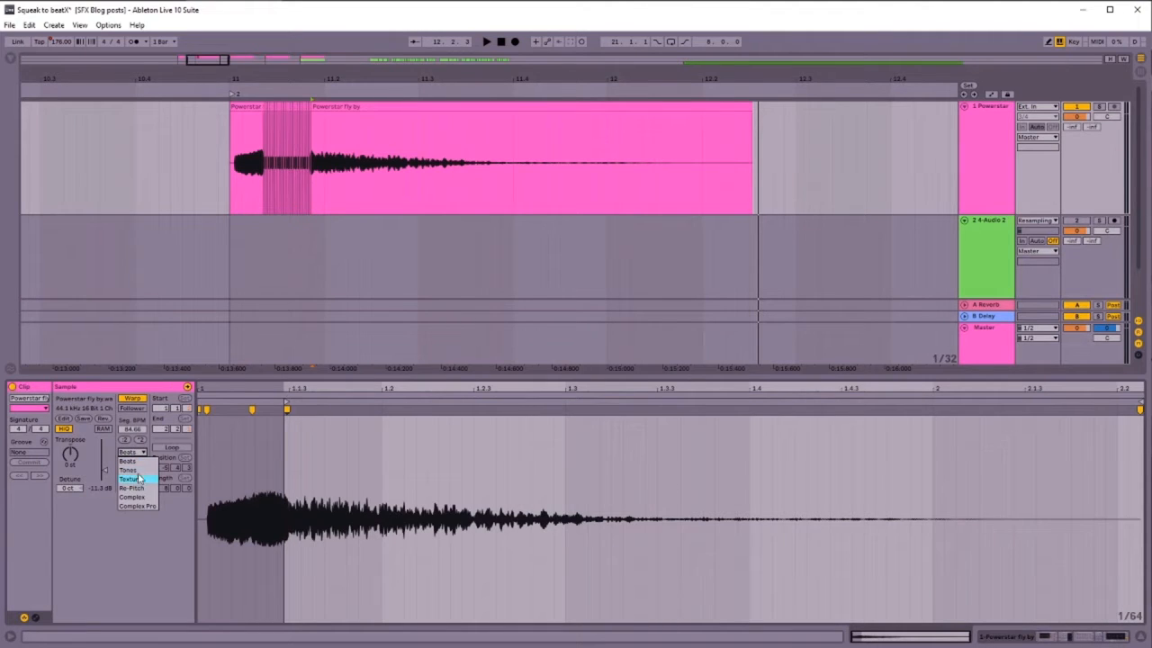
click(135, 479)
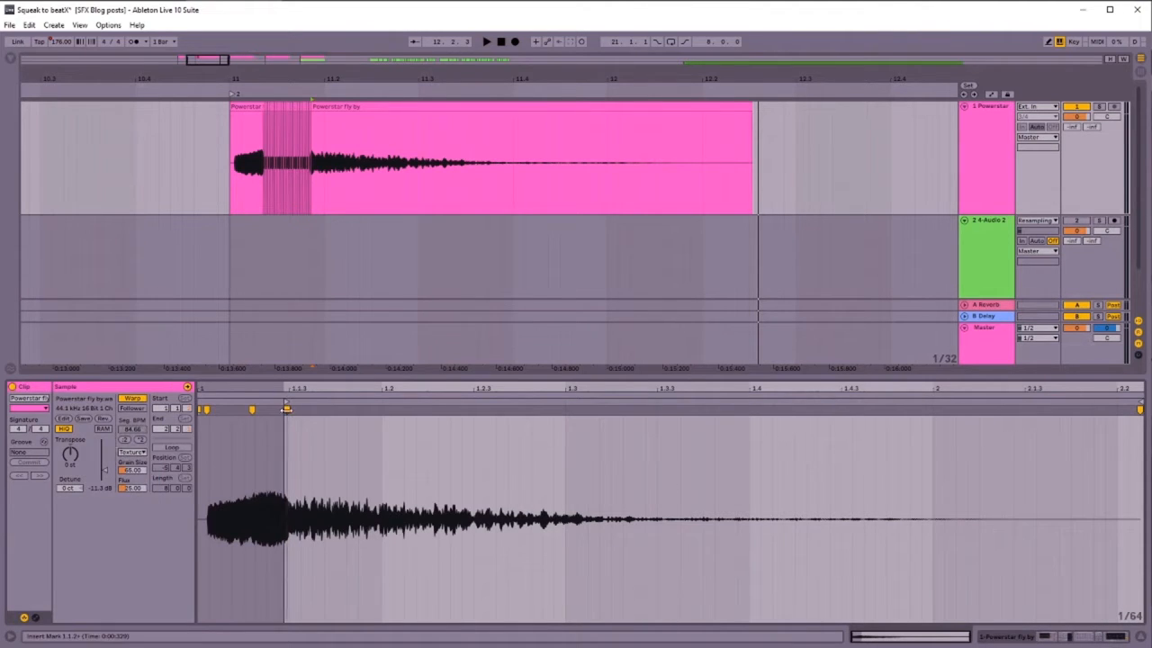
key(space)
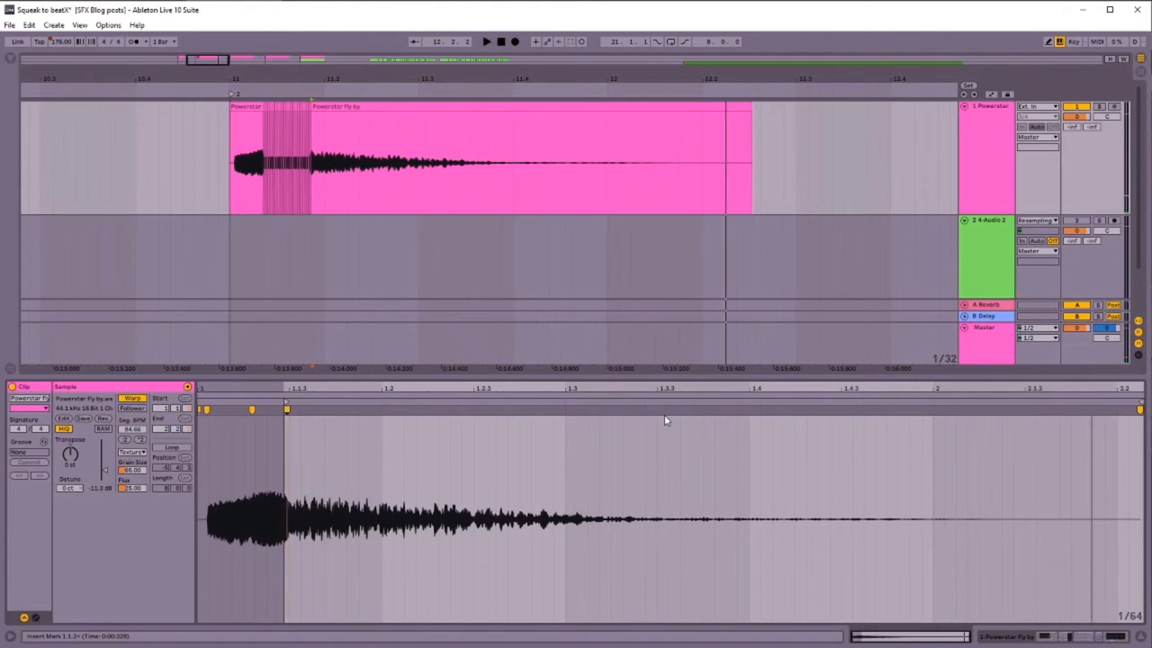
Play the whole sliced sequence from the start of bar 11
click(253, 104)
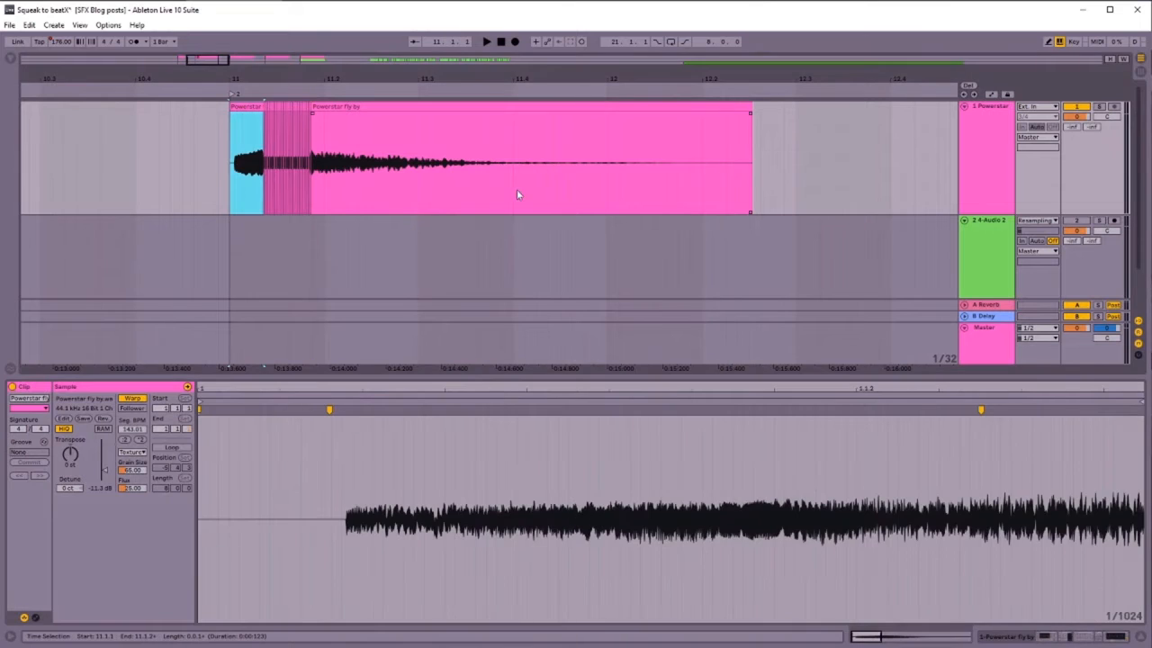
key(space)
drag(881, 81, 300, 84)
key(space)
Select the consolidated Powerstar fly by clip at bar 13 and display its track's effects and automation lanes, with the EQ Eight spectrum collapsed
drag(521, 83, 435, 79)
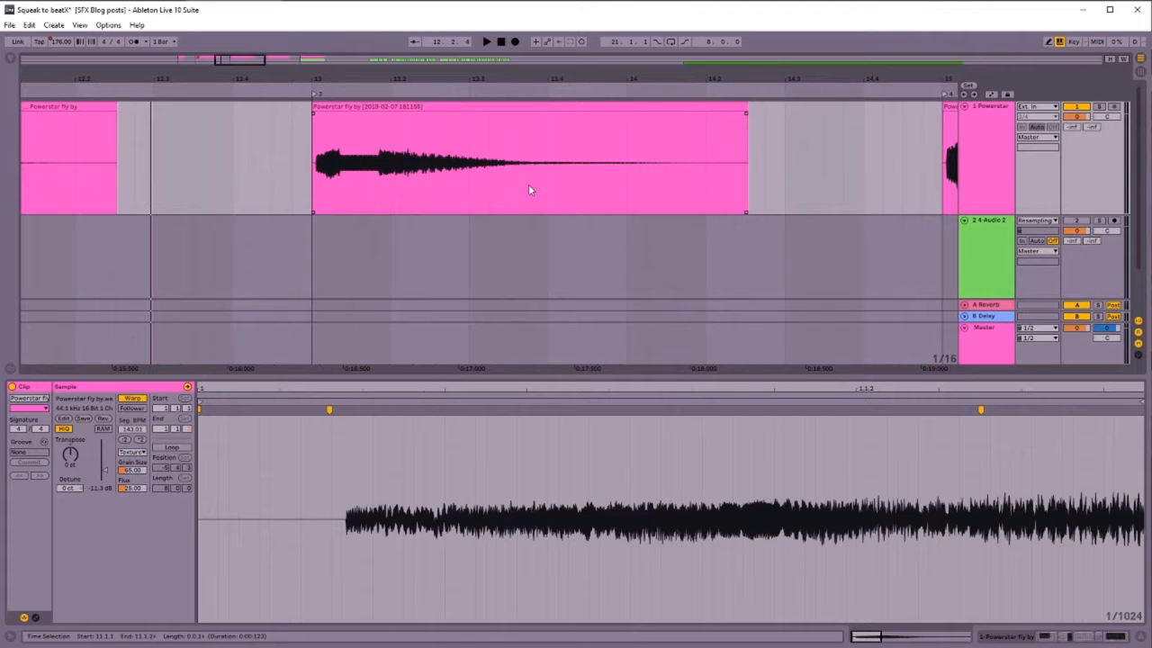
drag(510, 79, 504, 101)
click(503, 109)
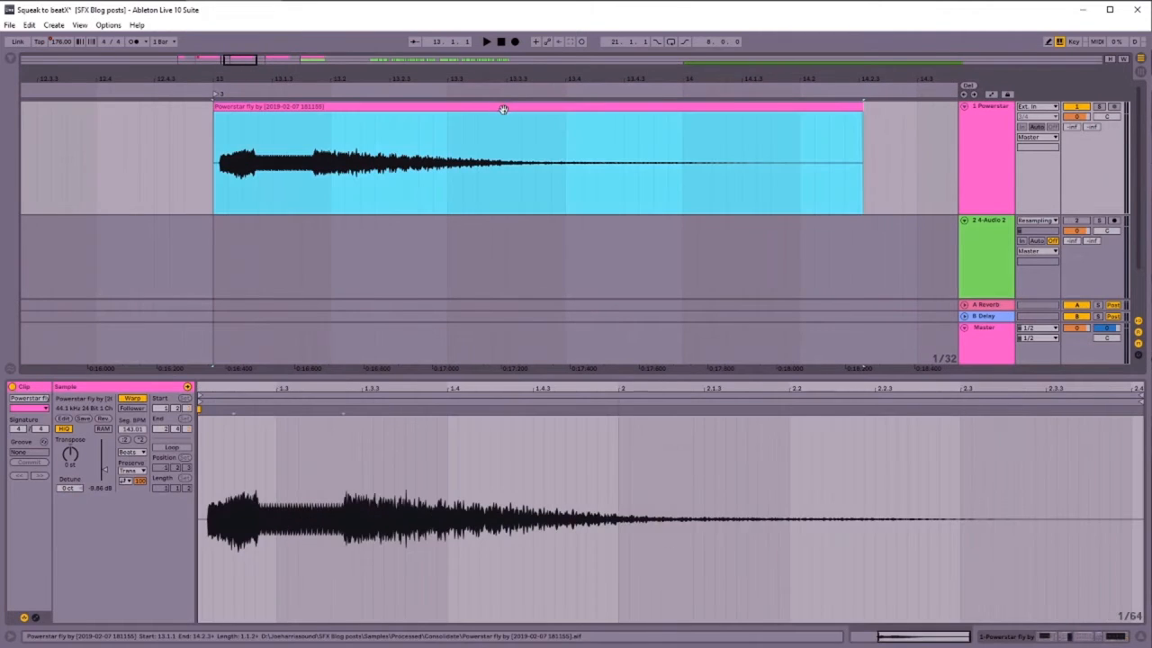
click(964, 638)
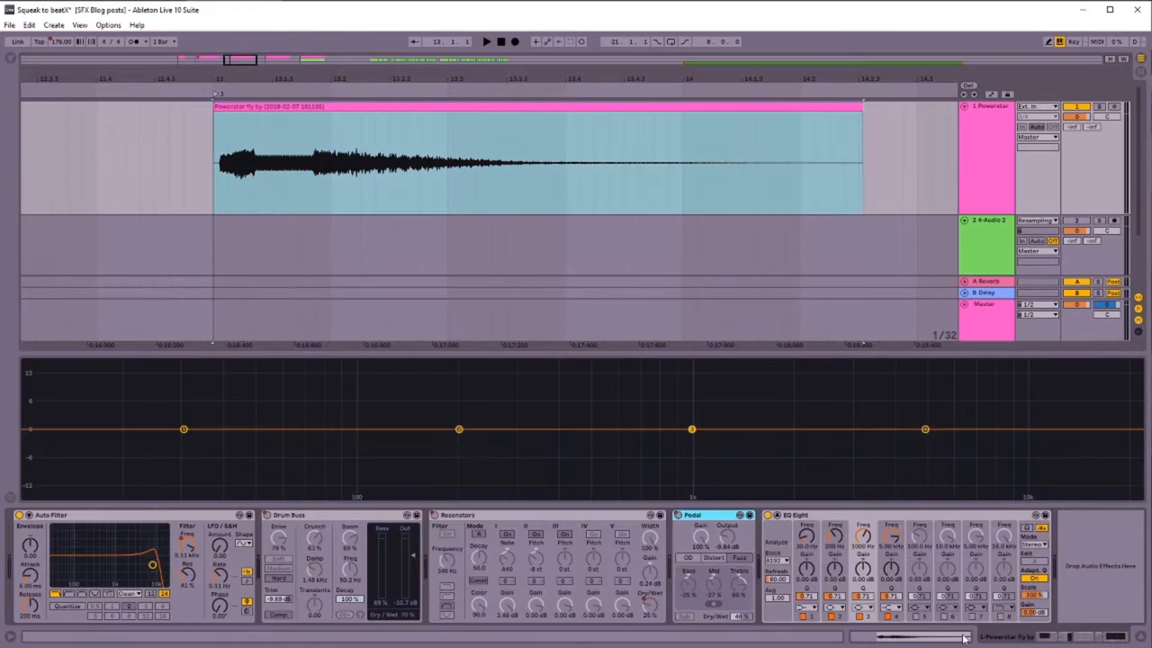
click(778, 516)
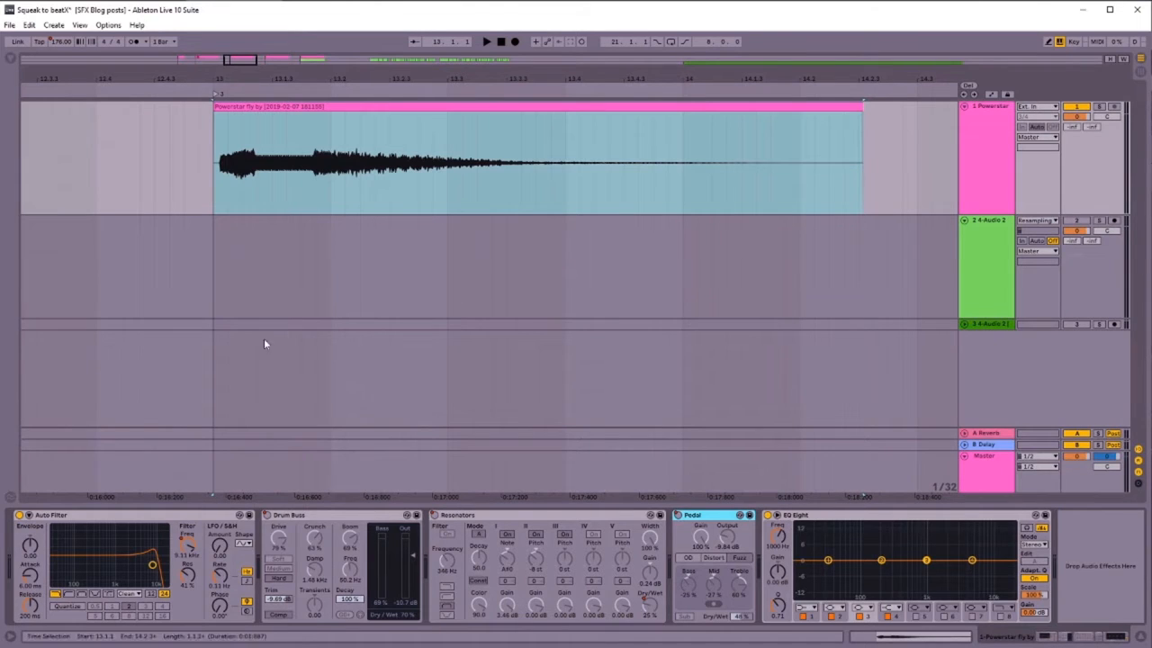
click(999, 95)
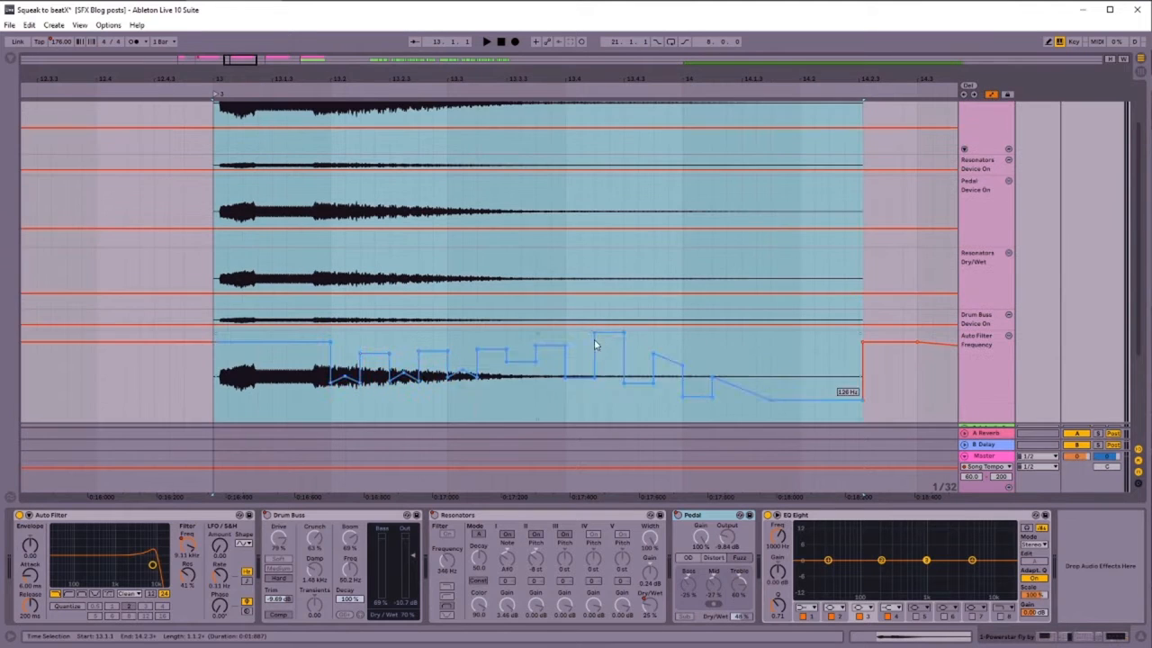
Play the consolidated clip from bar 13 to hear the Auto Filter frequency automation
click(218, 97)
key(space)
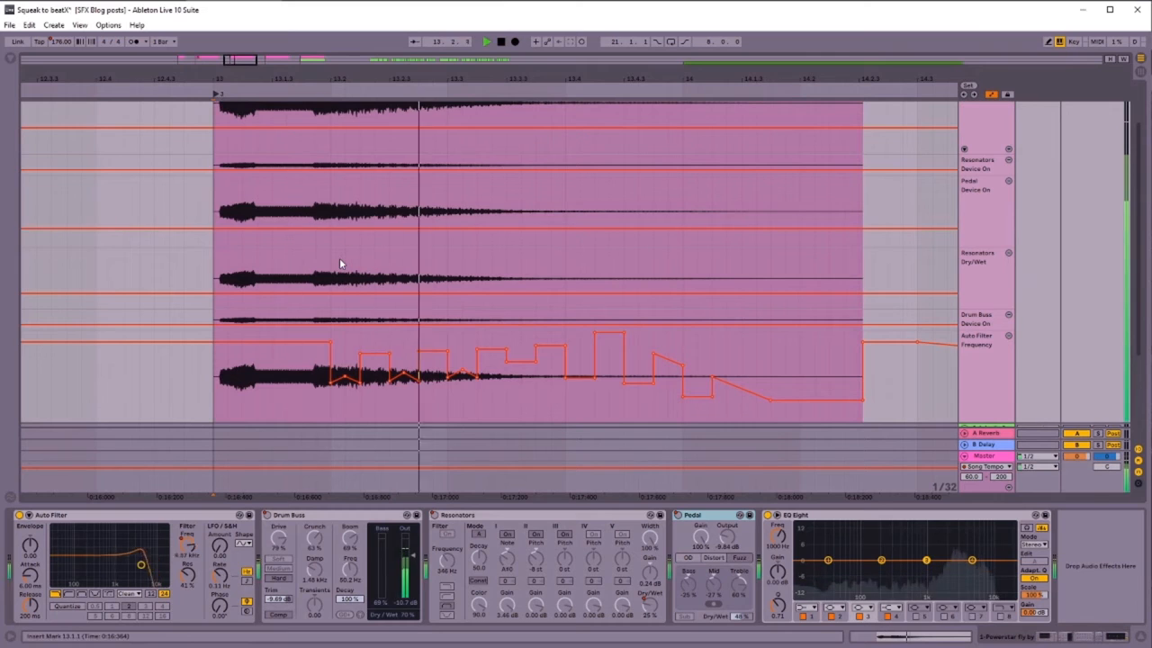
key(space)
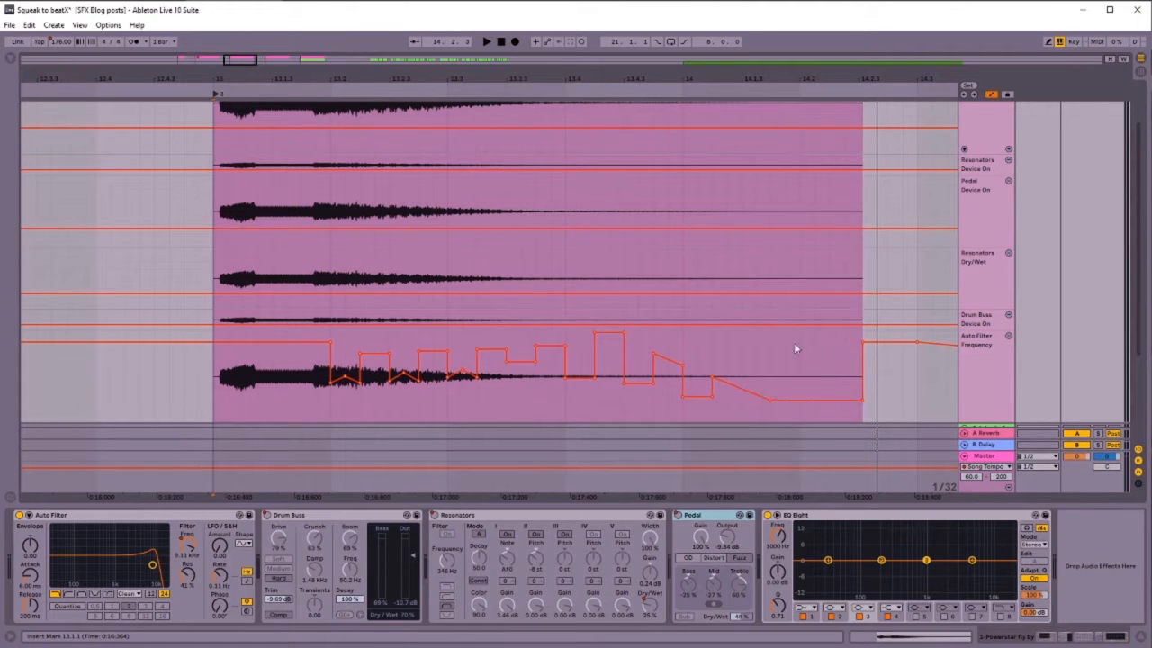
drag(889, 73, 284, 79)
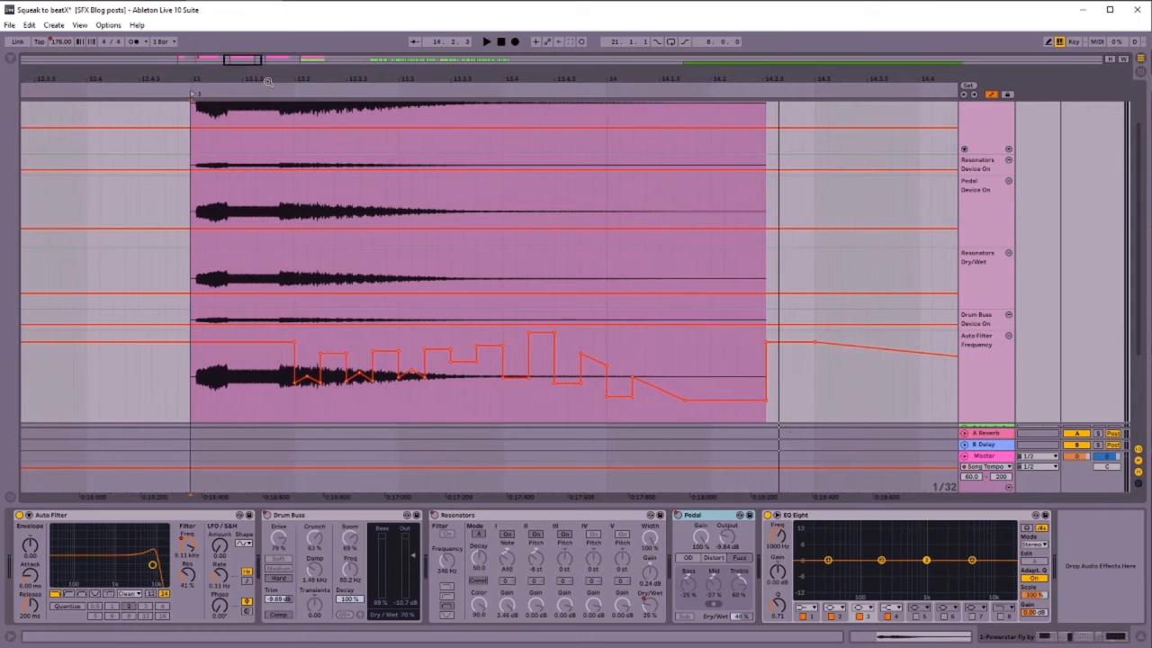
Replay the consolidated clip from the start of bar 13
click(194, 97)
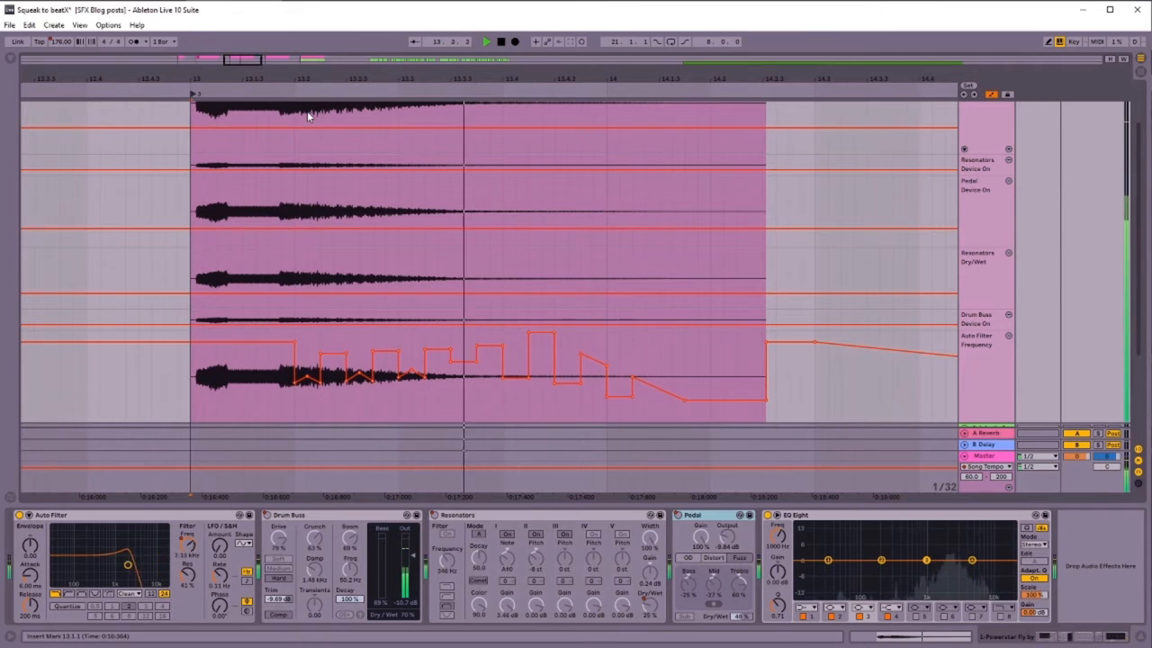
key(space)
Play the opening of the clip at bar 15 to hear it with Drum Buss and Resonators active
drag(887, 74, 229, 78)
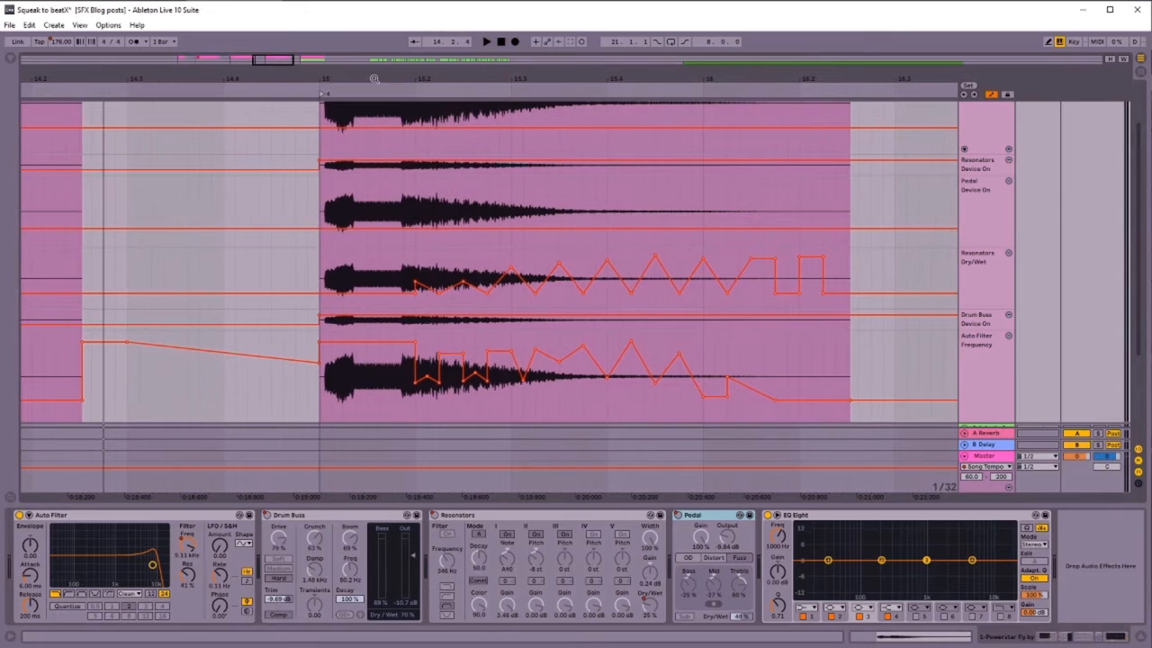
drag(374, 79, 316, 81)
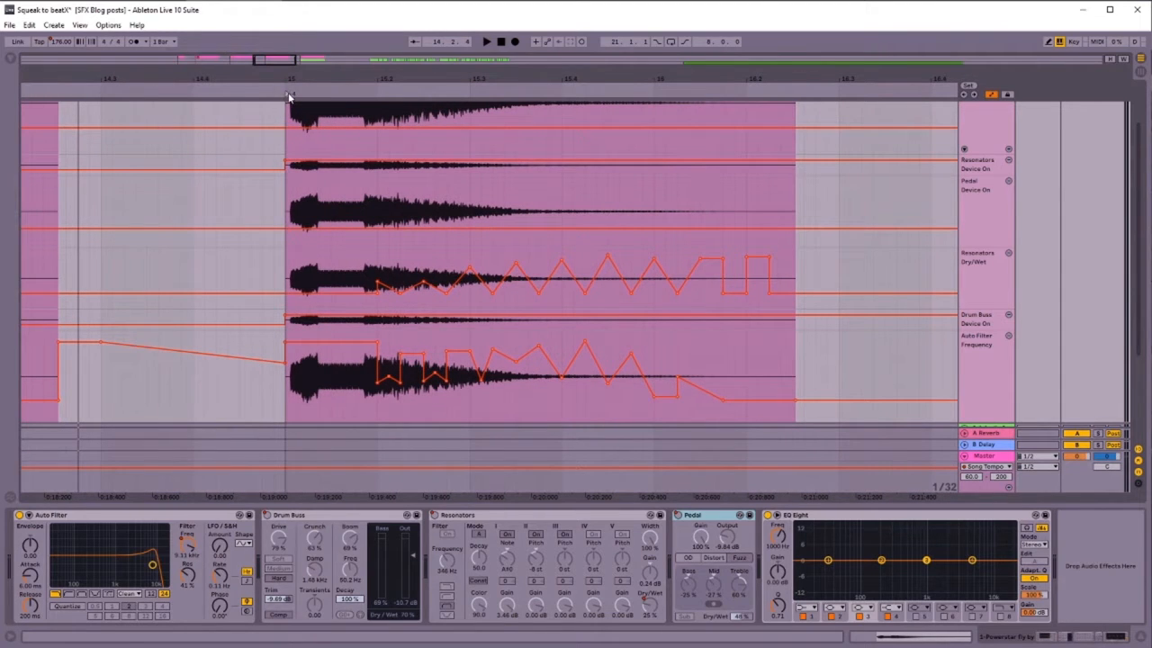
click(289, 95)
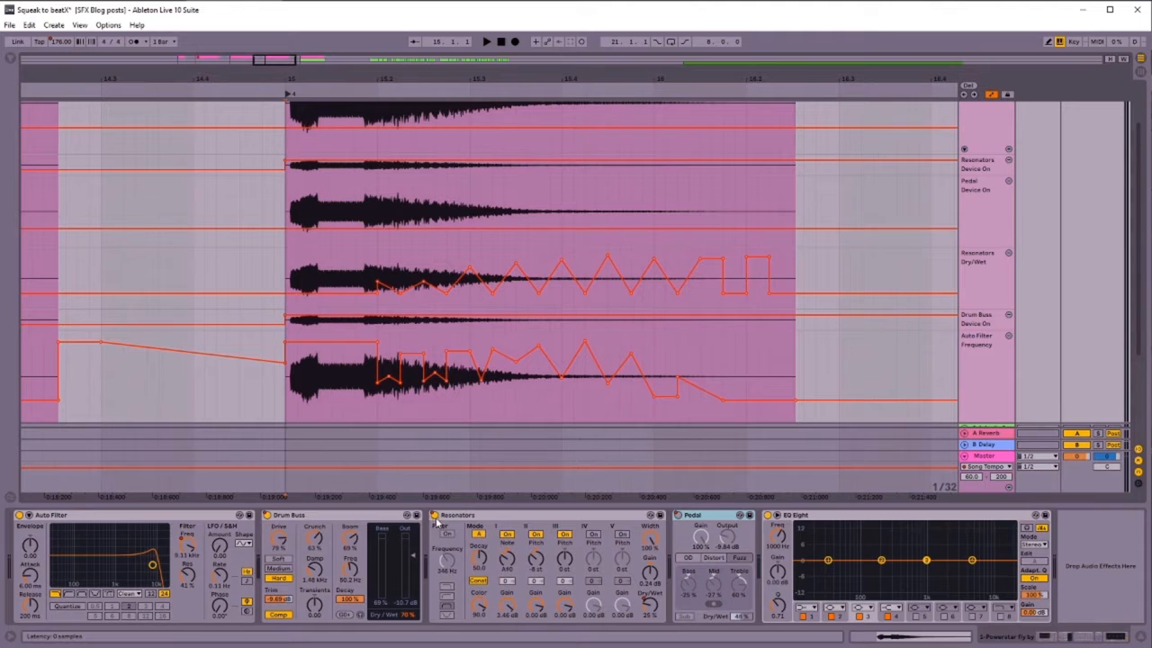
key(space)
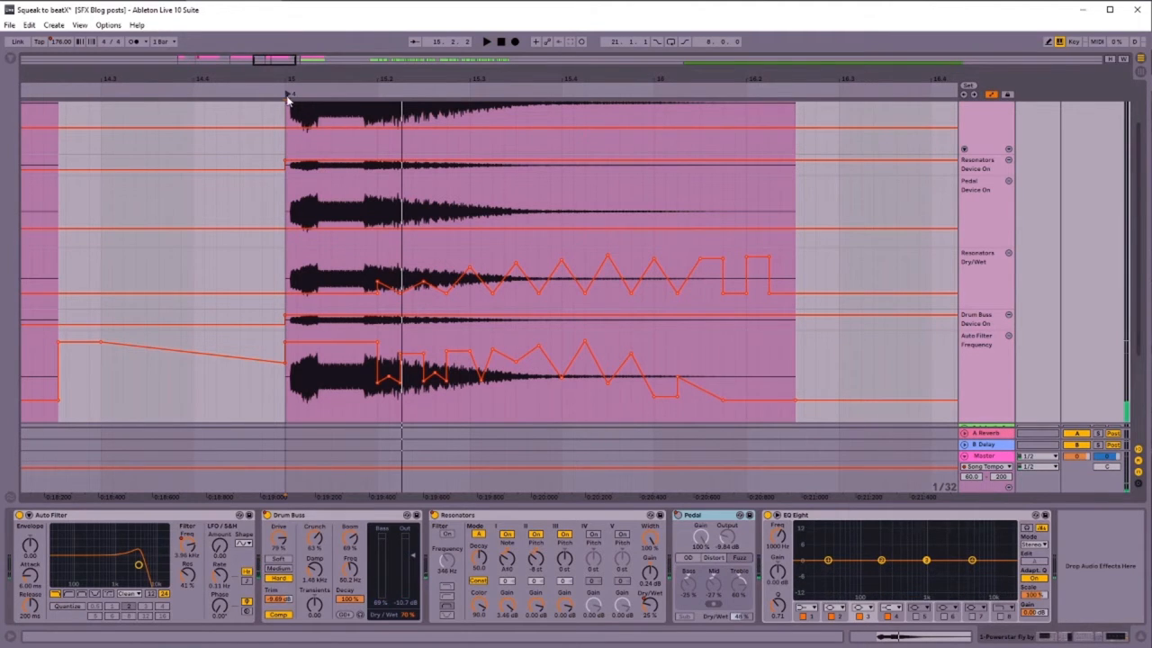
key(space)
key(space)
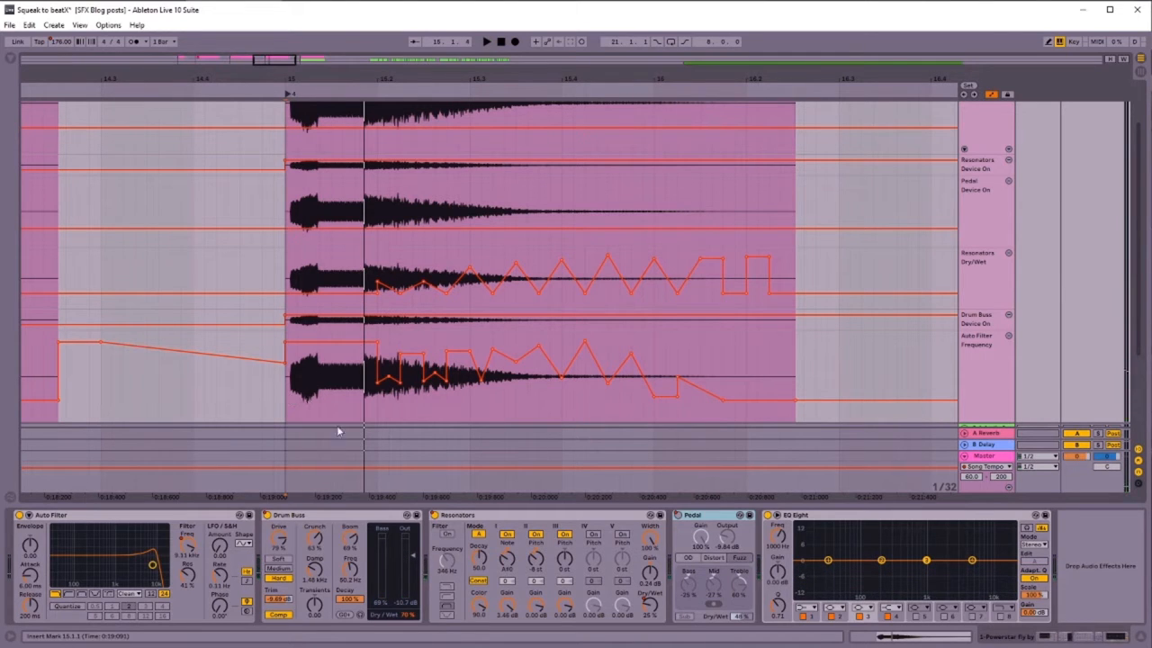
Select the Resonators device and play the whole bar 15 clip to hear its Dry/Wet automation
click(459, 523)
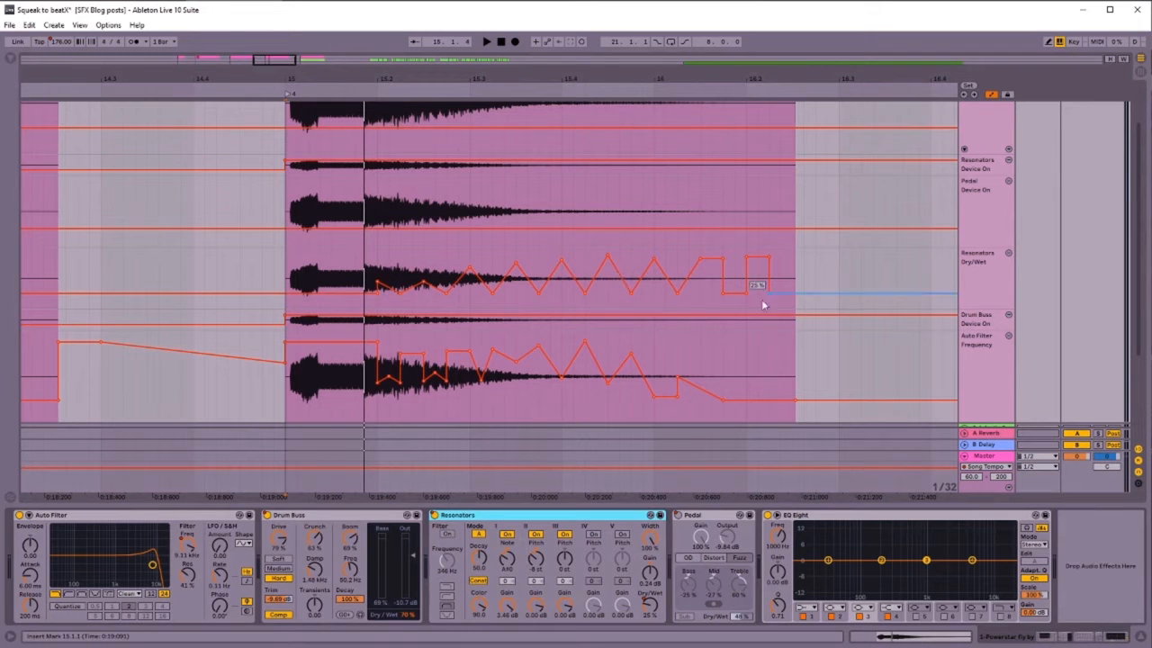
key(space)
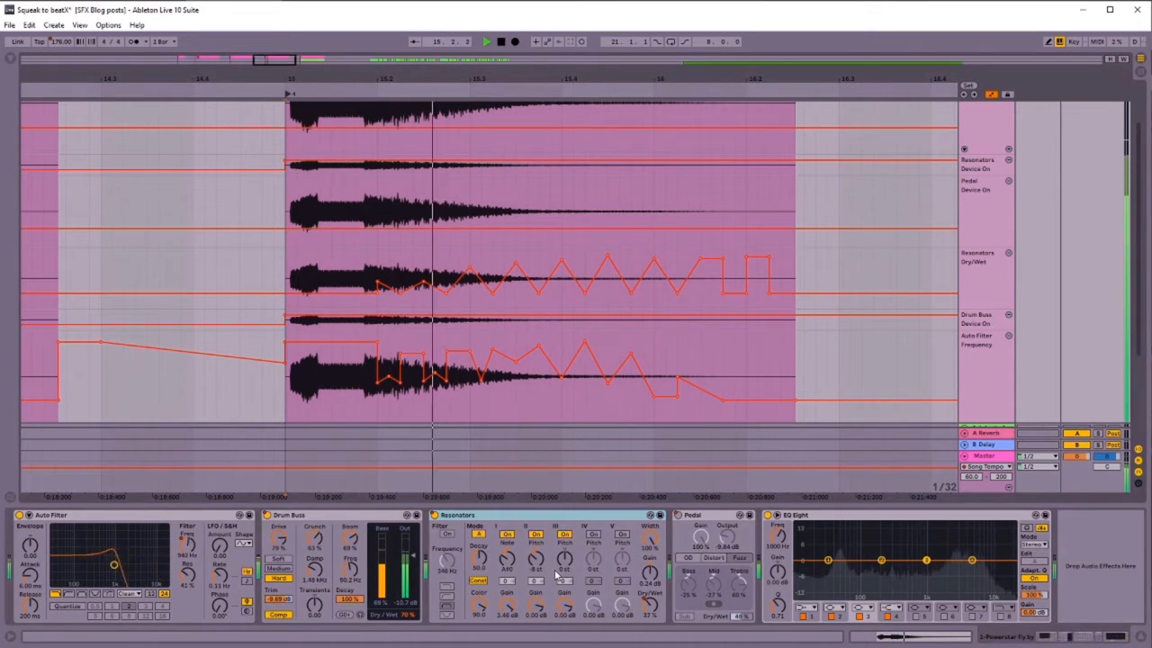
key(space)
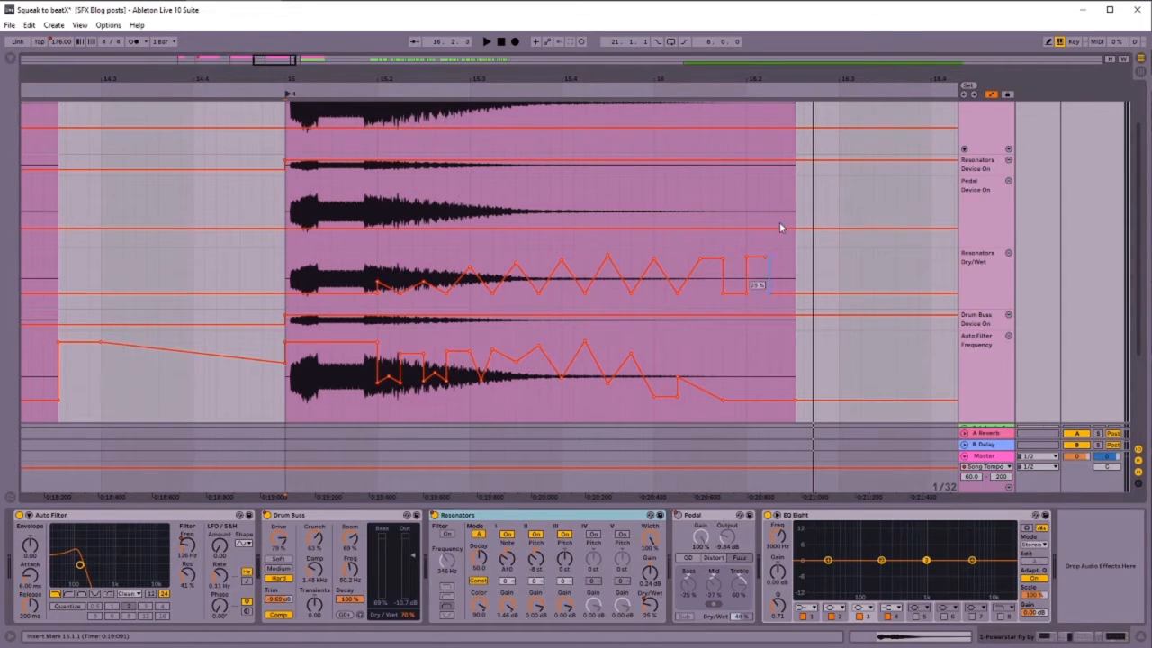
Display the clip at bar 17 with its Pedal Device On automation lane and select the Pedal device
scroll(569, 289, right, 2)
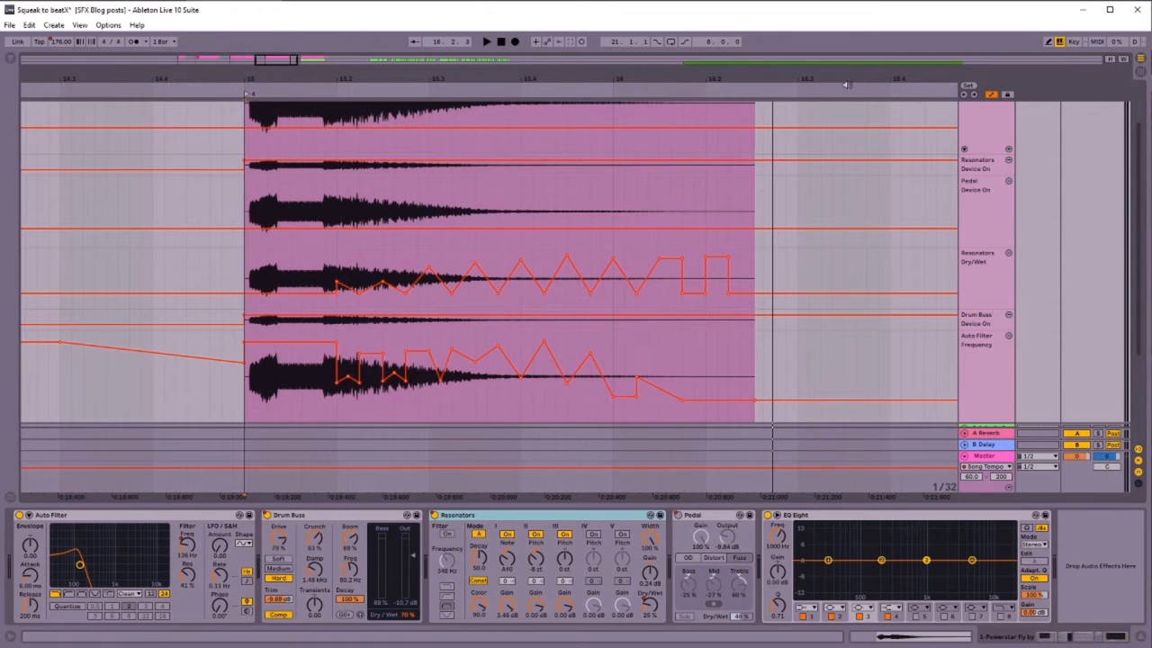
drag(855, 78, 207, 78)
drag(539, 80, 500, 79)
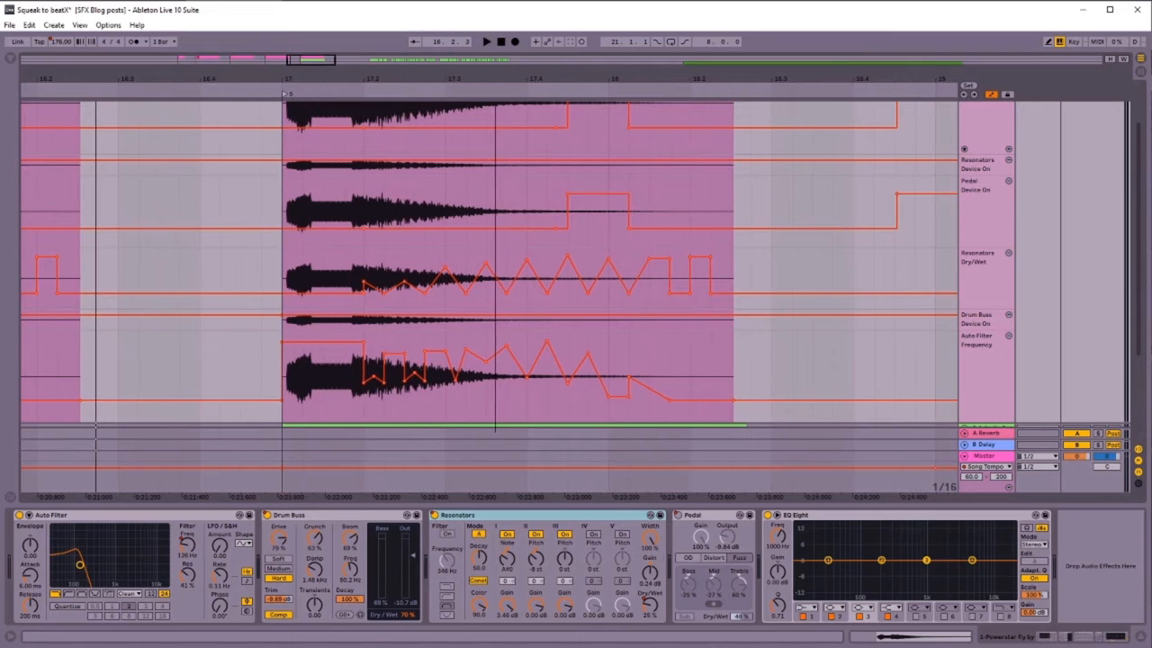
scroll(689, 316, up, 2)
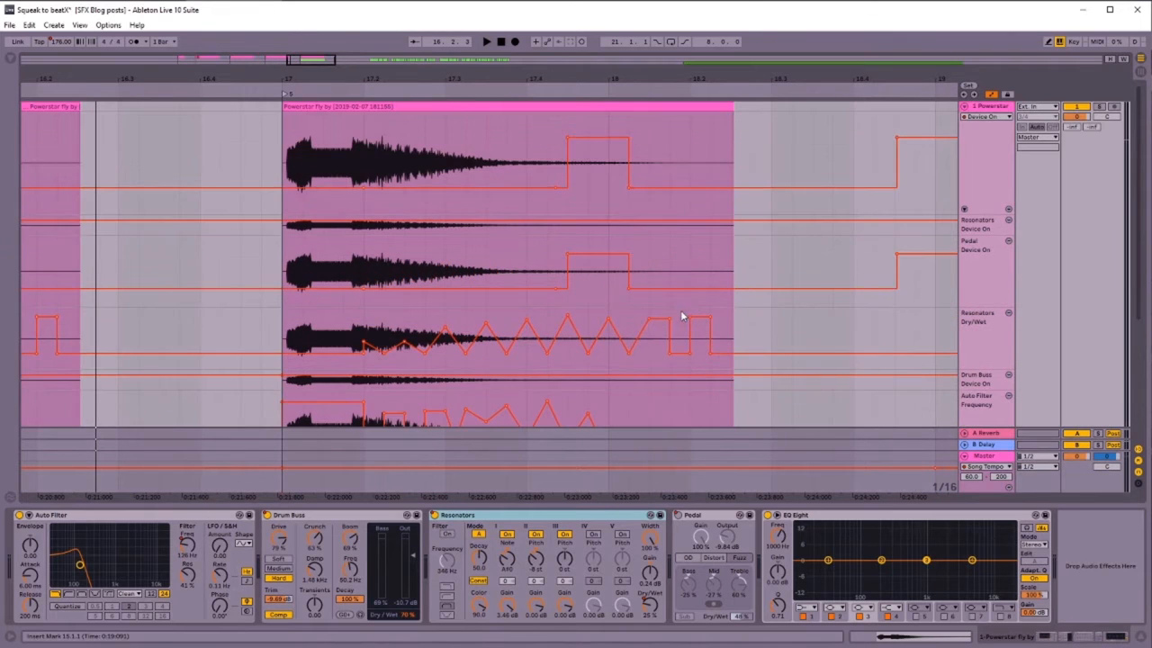
click(699, 529)
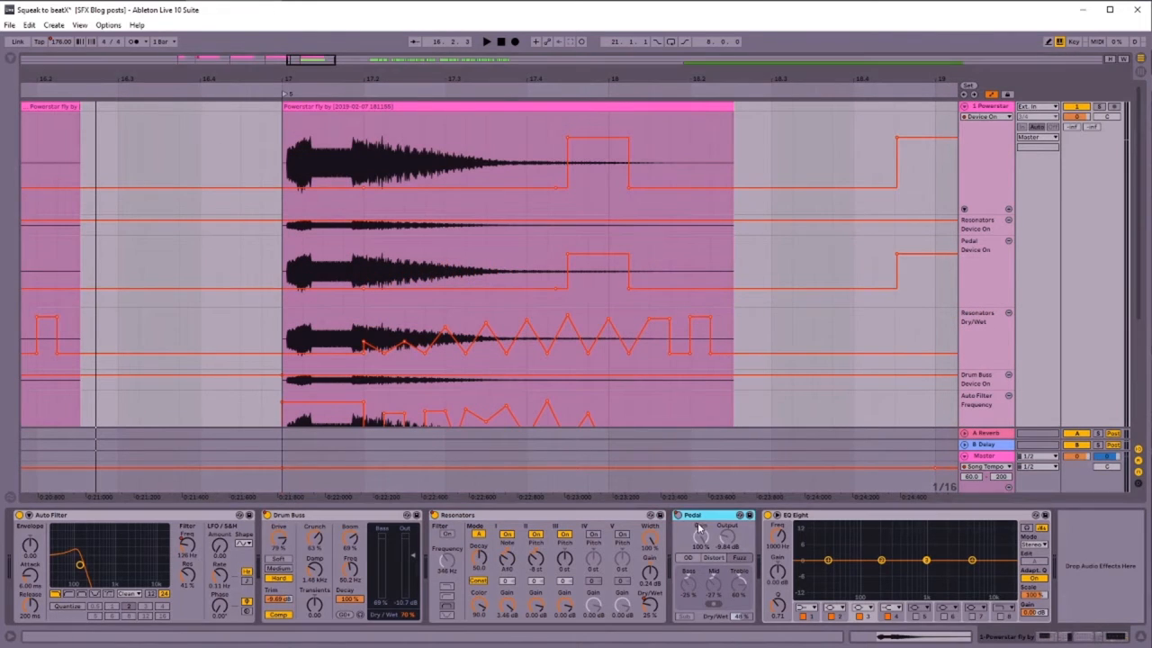
Audition the bar 17 clip with the Pedal manually switched on, switch it off again and re-enable its automation
click(677, 516)
key(space)
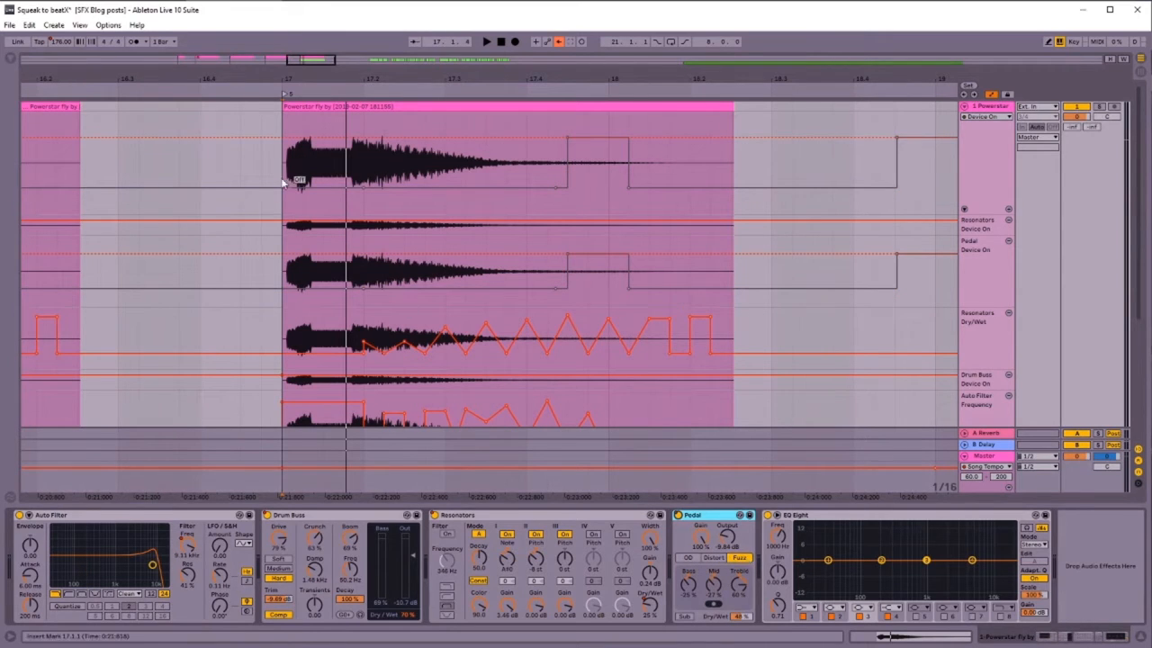
click(283, 101)
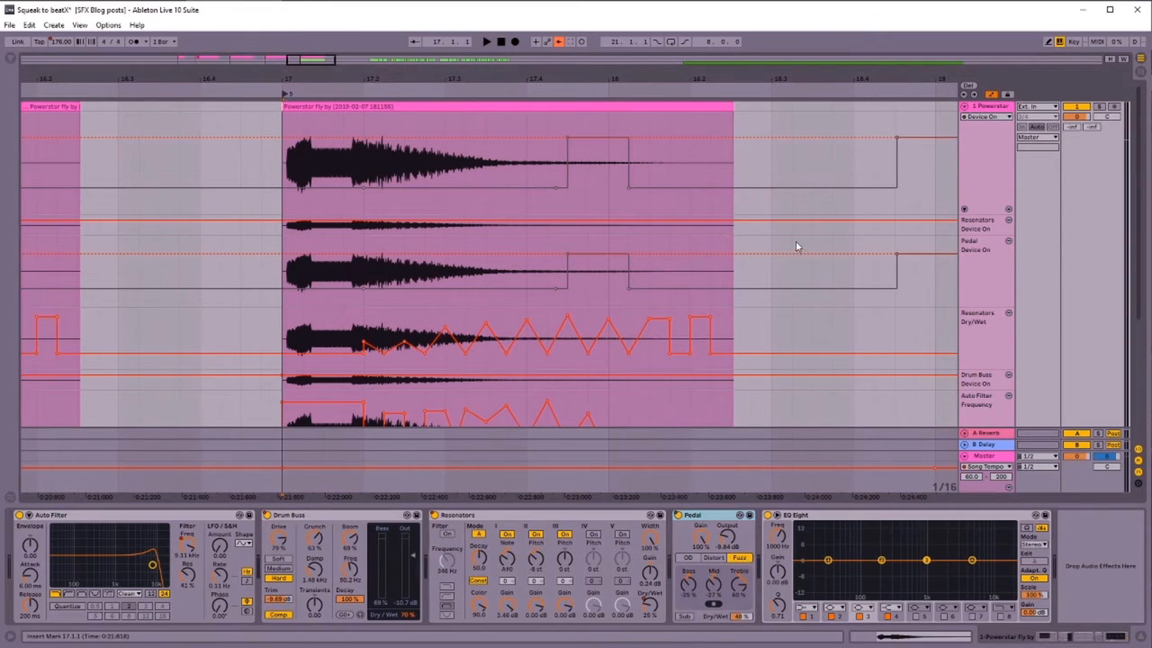
key(space)
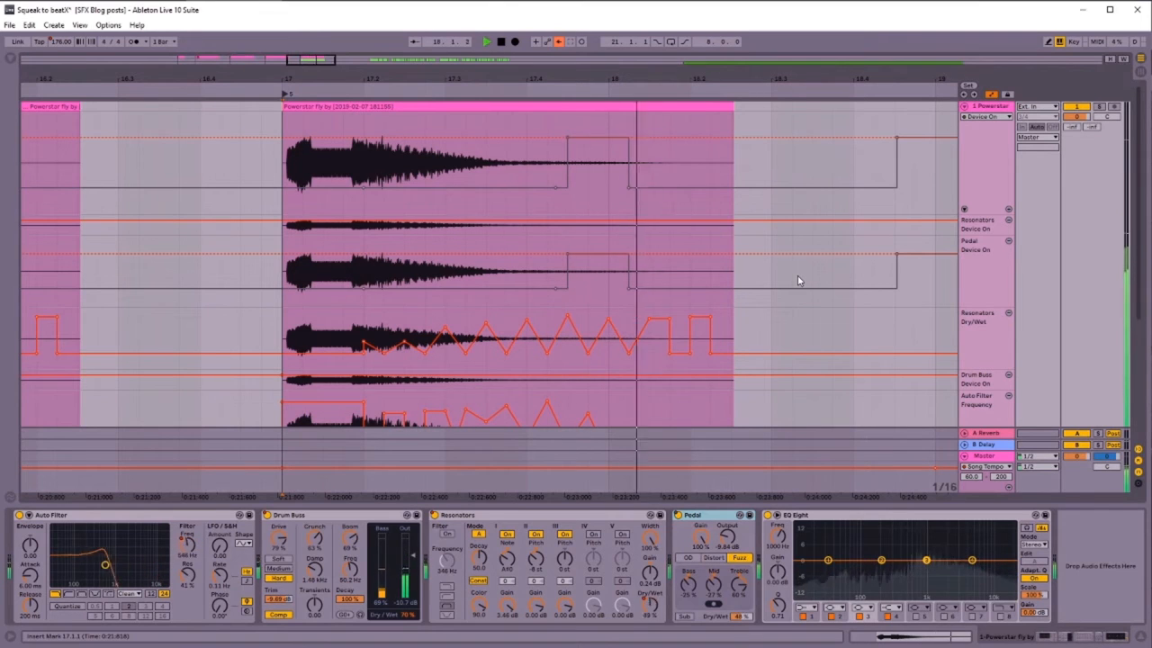
key(space)
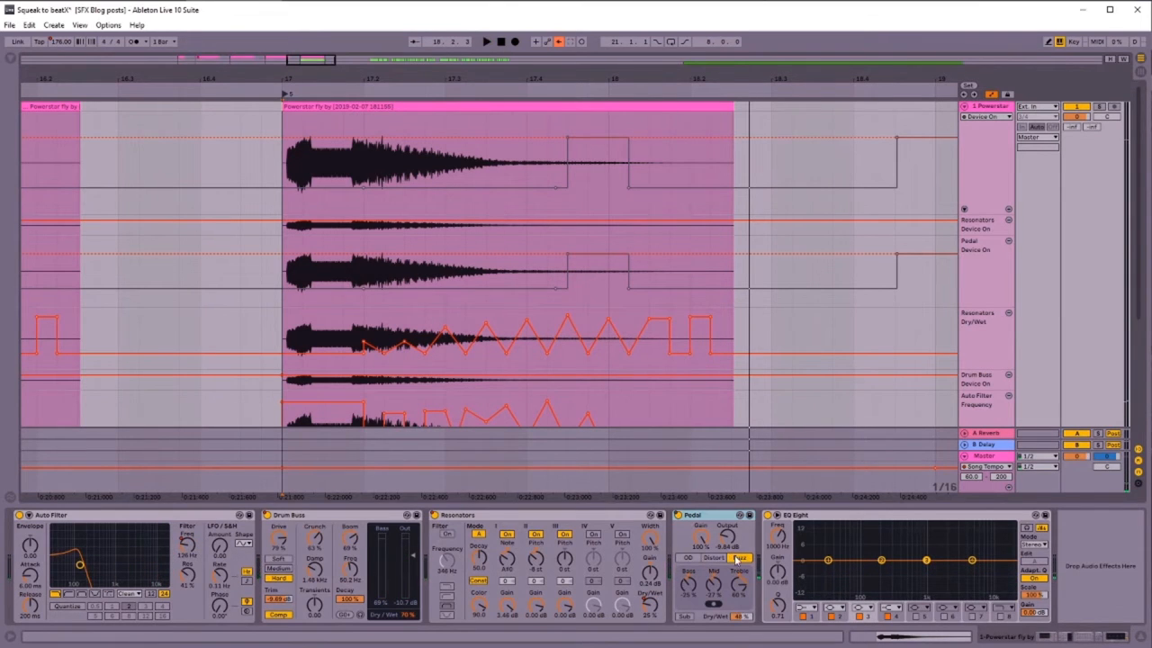
click(678, 515)
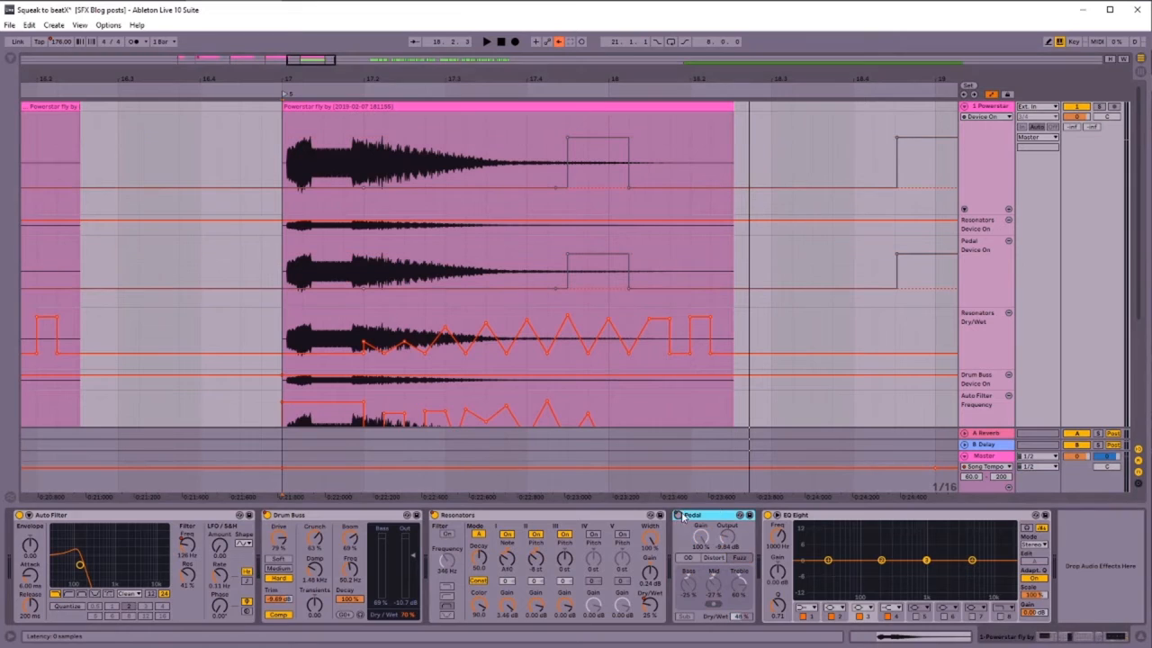
click(558, 43)
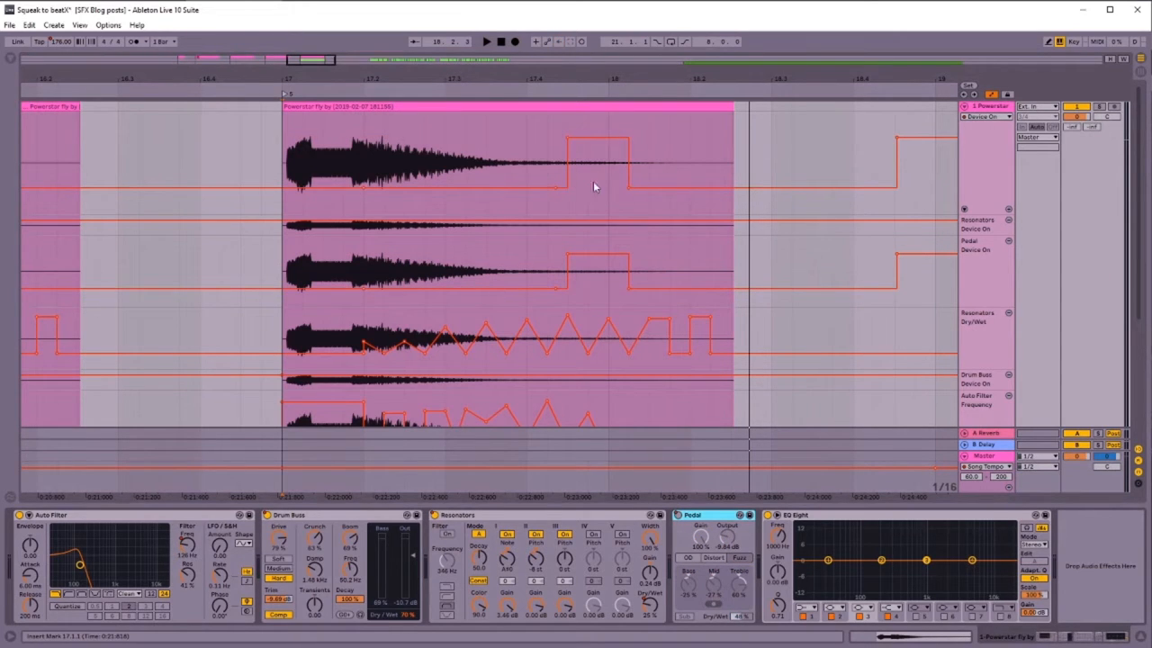
Play the clip from bar 17 to hear the Pedal's Device On automation
click(286, 95)
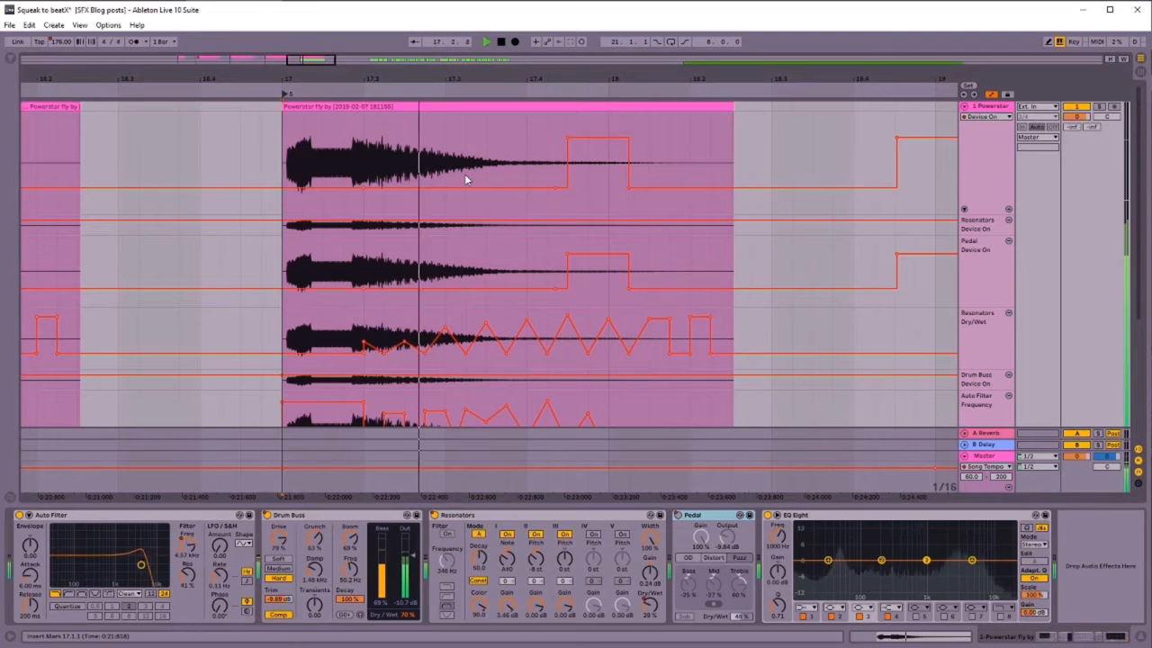
key(space)
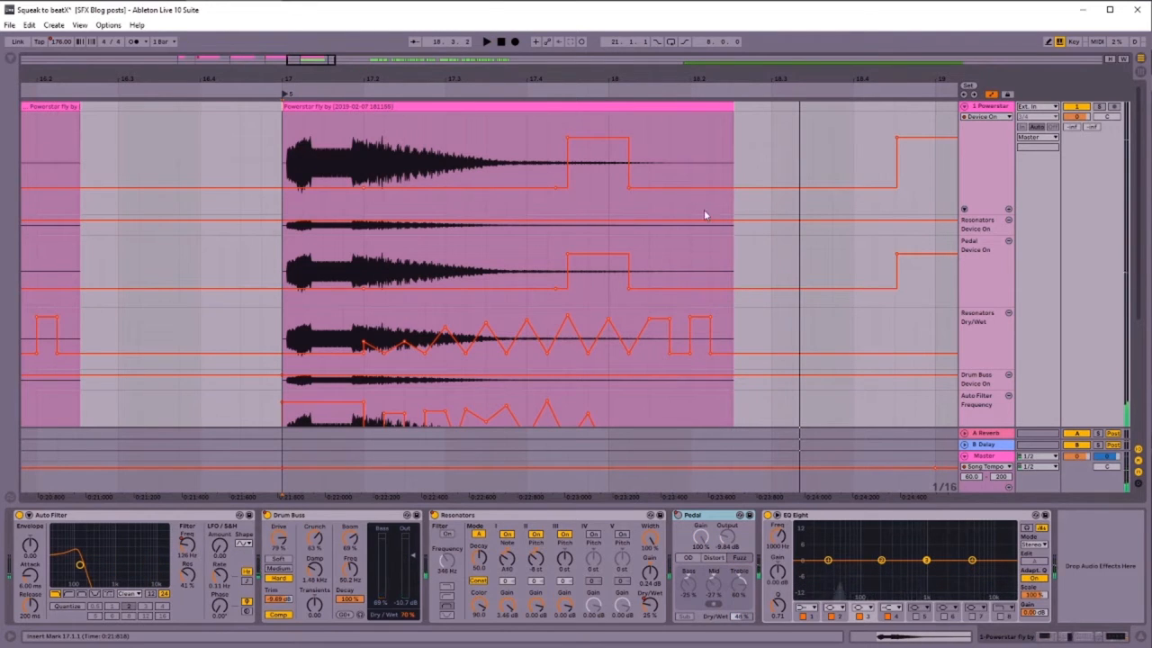
Activate and arm the 4-Audio 2 resampling track and record the processed clip onto it from bar 17
drag(729, 76, 552, 68)
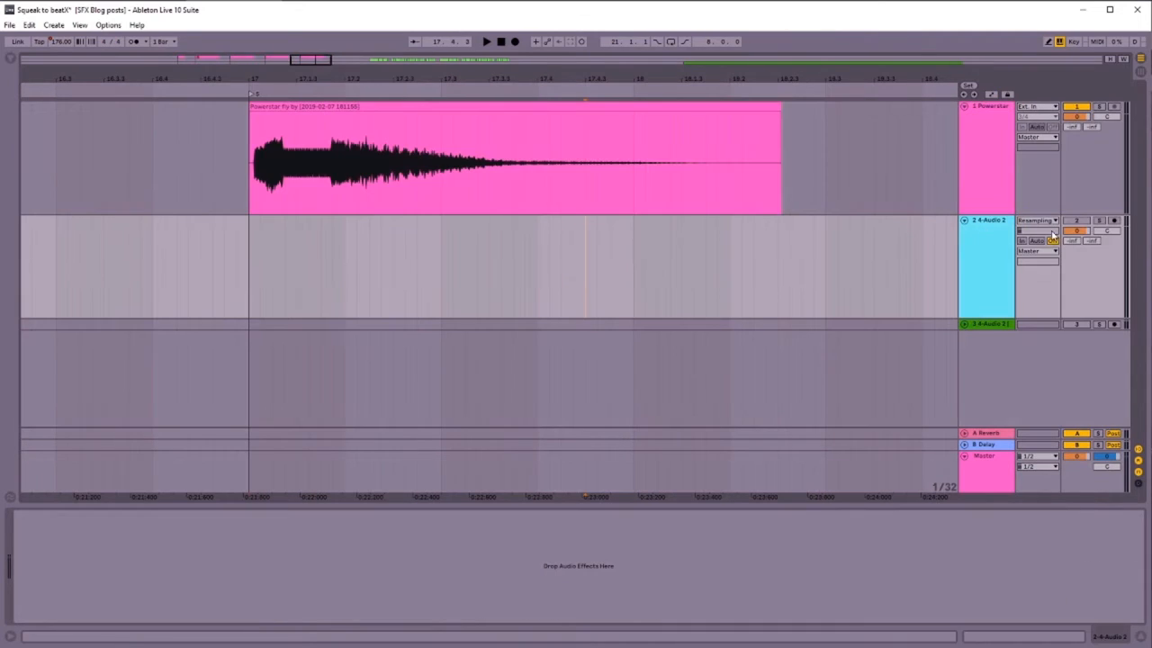
click(1080, 221)
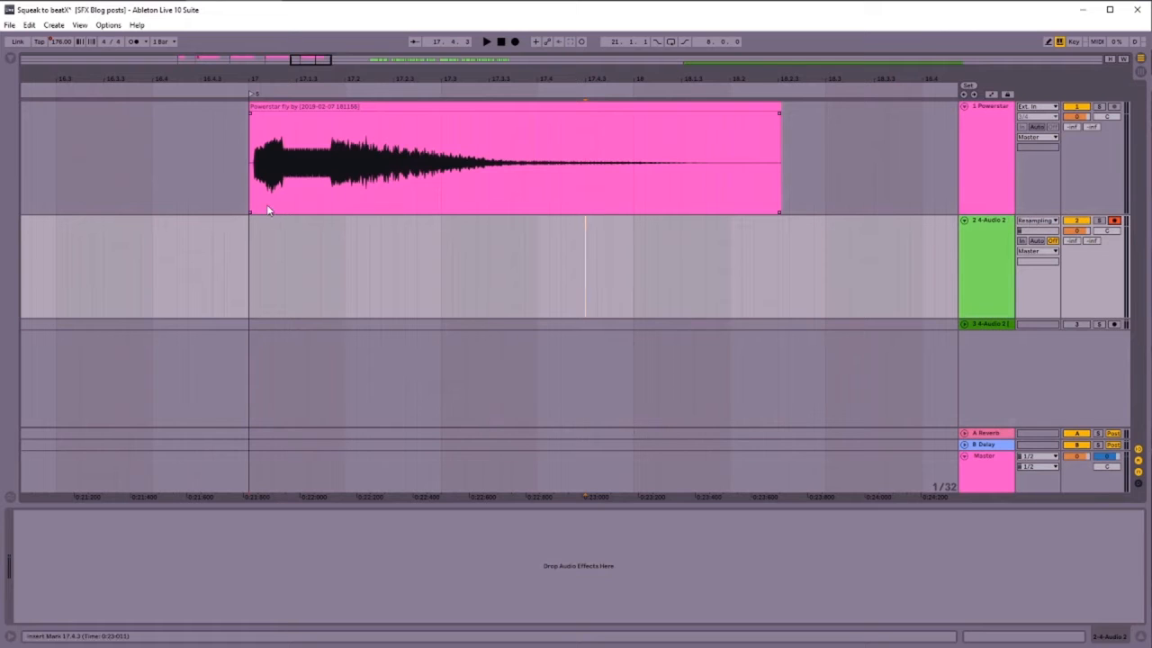
click(515, 42)
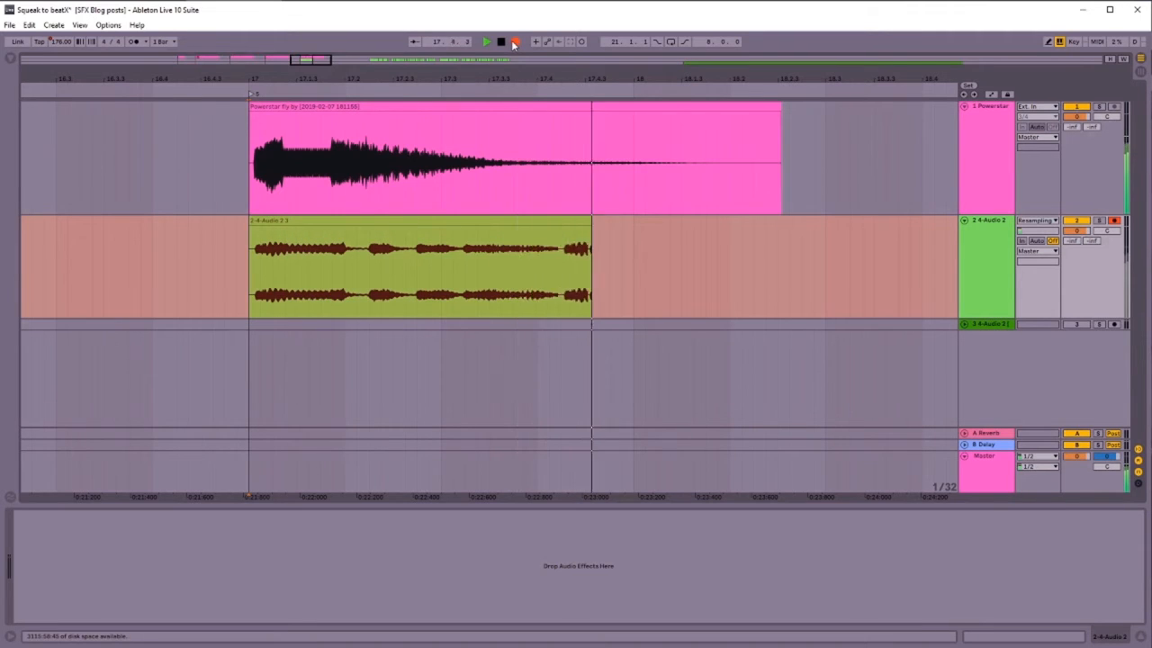
click(502, 42)
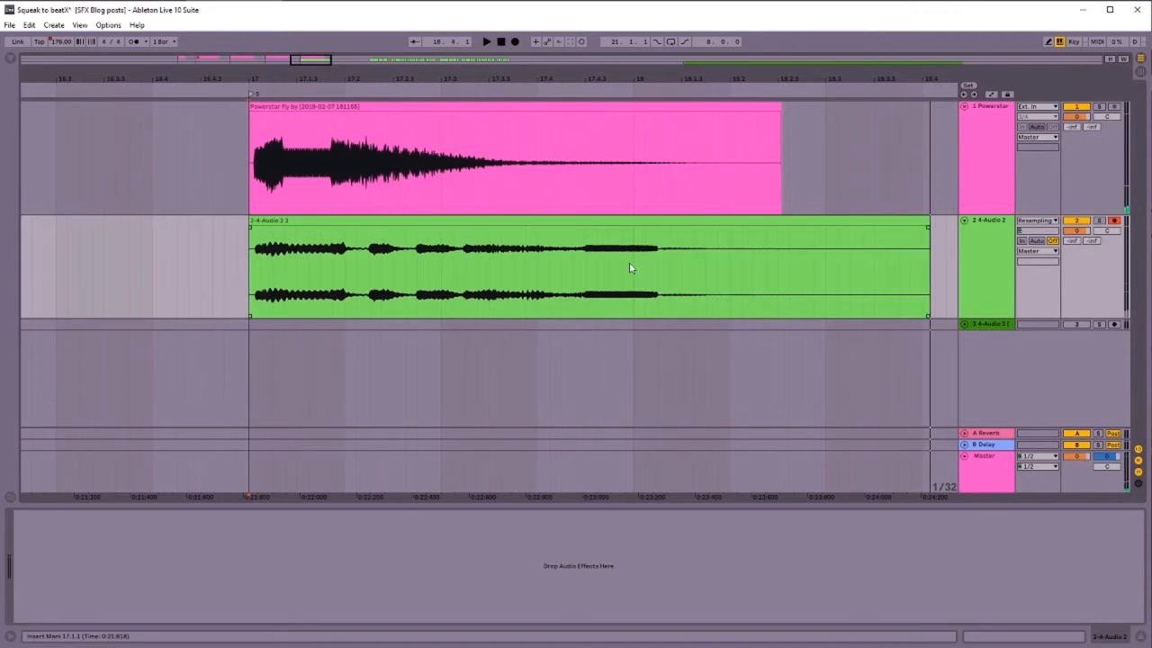
Deactivate the Powerstar track, disarm the 4-Audio 2 track and select the newly recorded clip
click(717, 271)
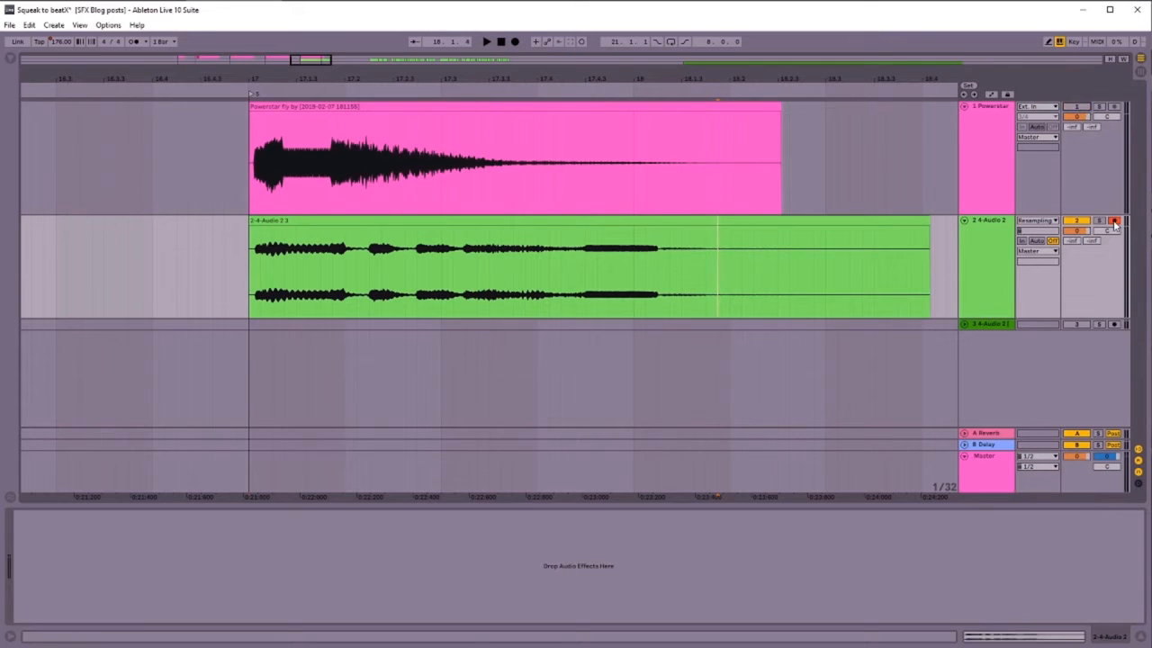
click(693, 221)
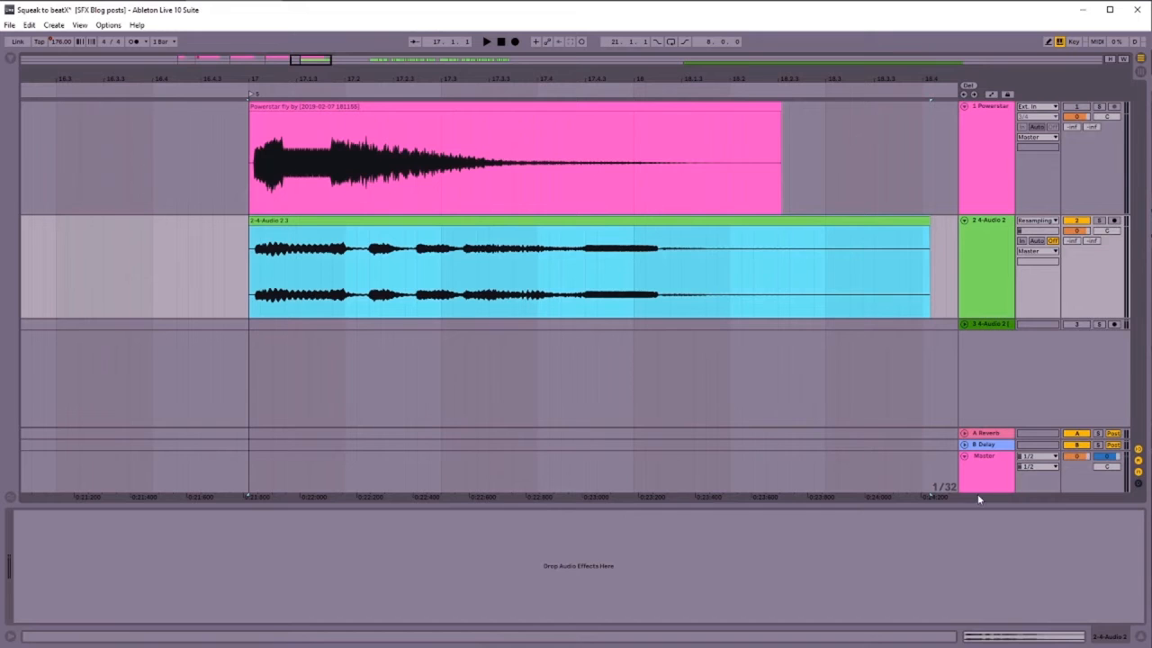
Open the recorded clip's sample view and set position 1.1.1 at the onset of the sound
click(983, 636)
drag(371, 387, 702, 388)
drag(224, 385, 381, 398)
right_click(377, 428)
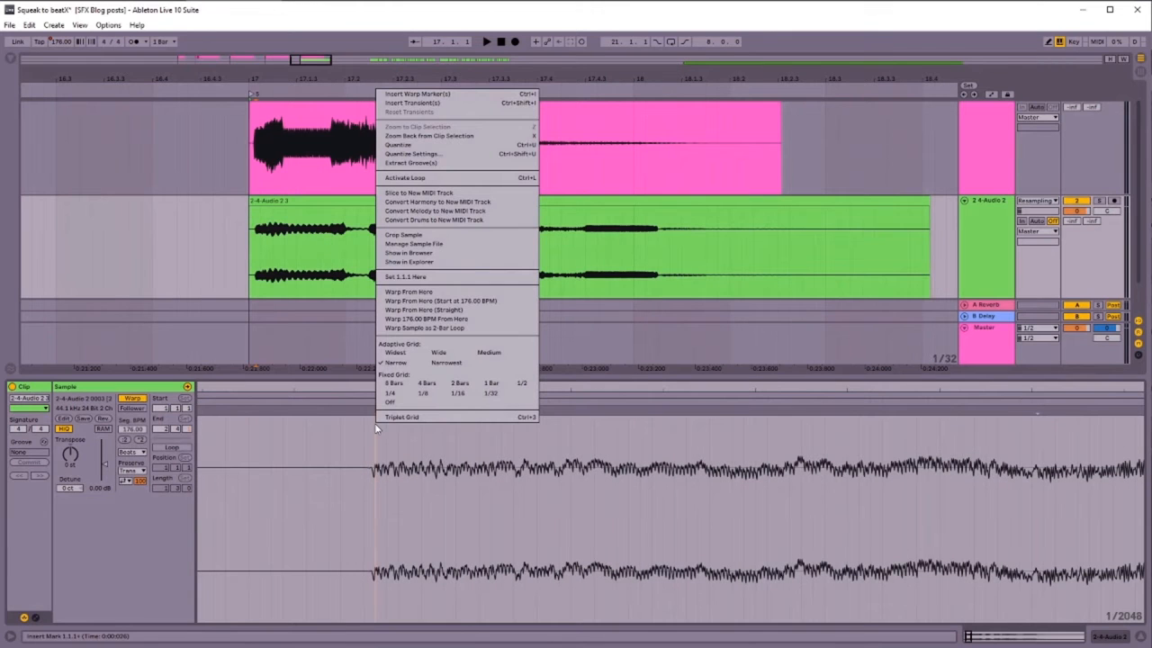
click(404, 277)
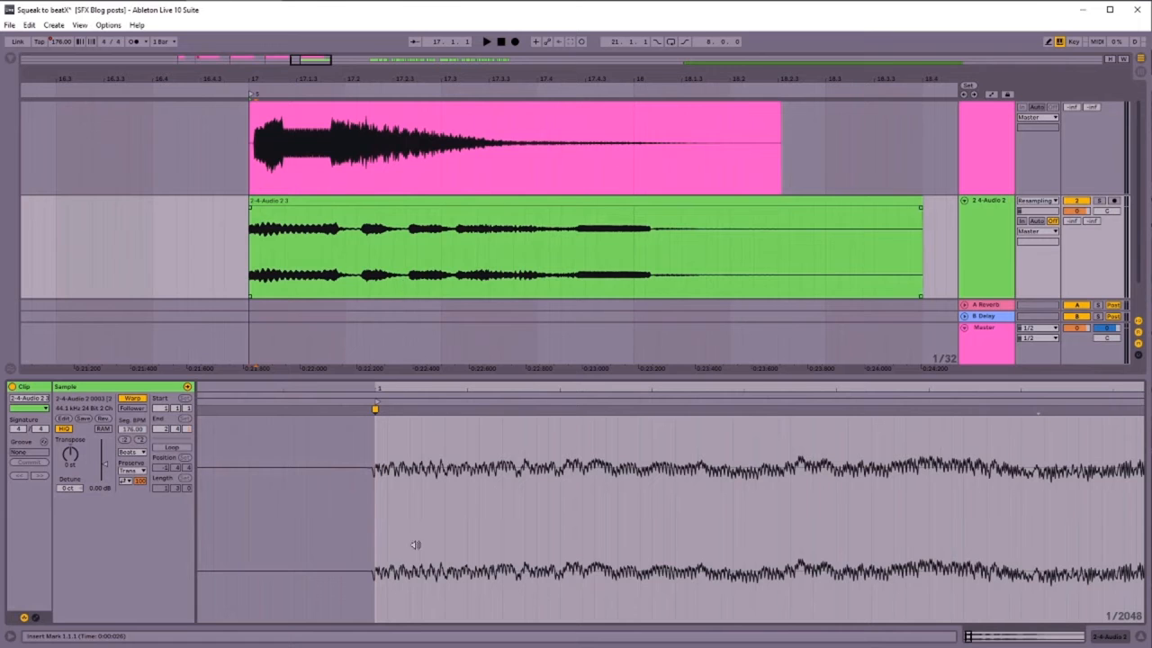
Warp the recorded clip's transients onto beats 1.2, 1.3 and 2, adding another warp marker at 1.2.3
drag(457, 393, 457, 301)
drag(229, 411, 252, 434)
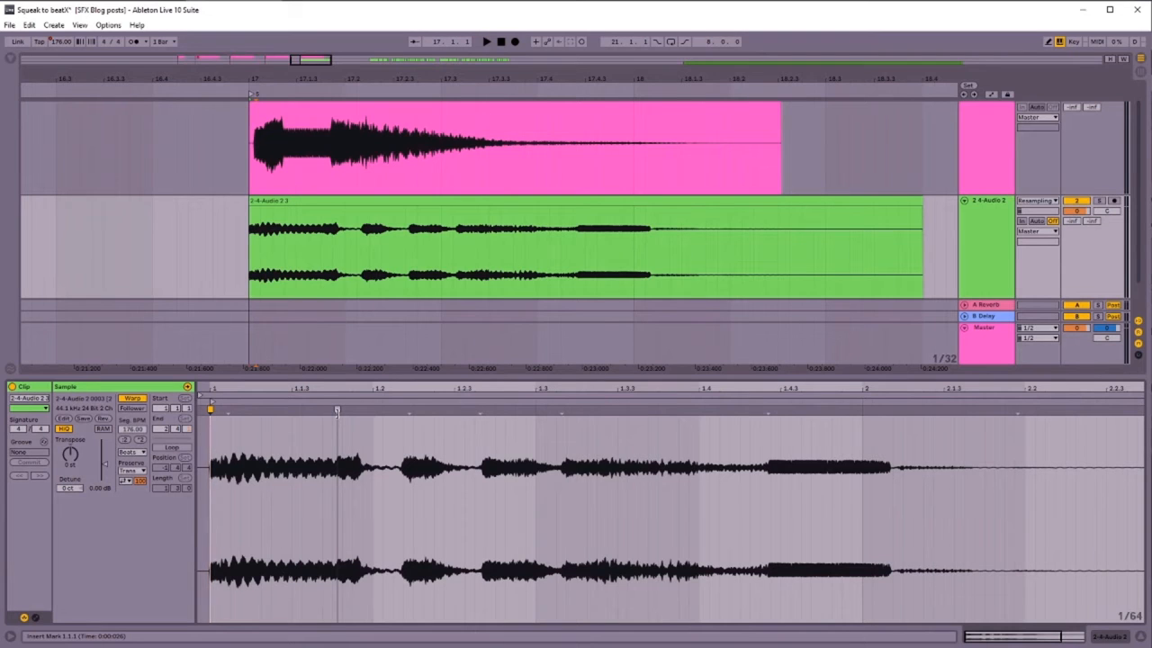
drag(337, 412, 371, 415)
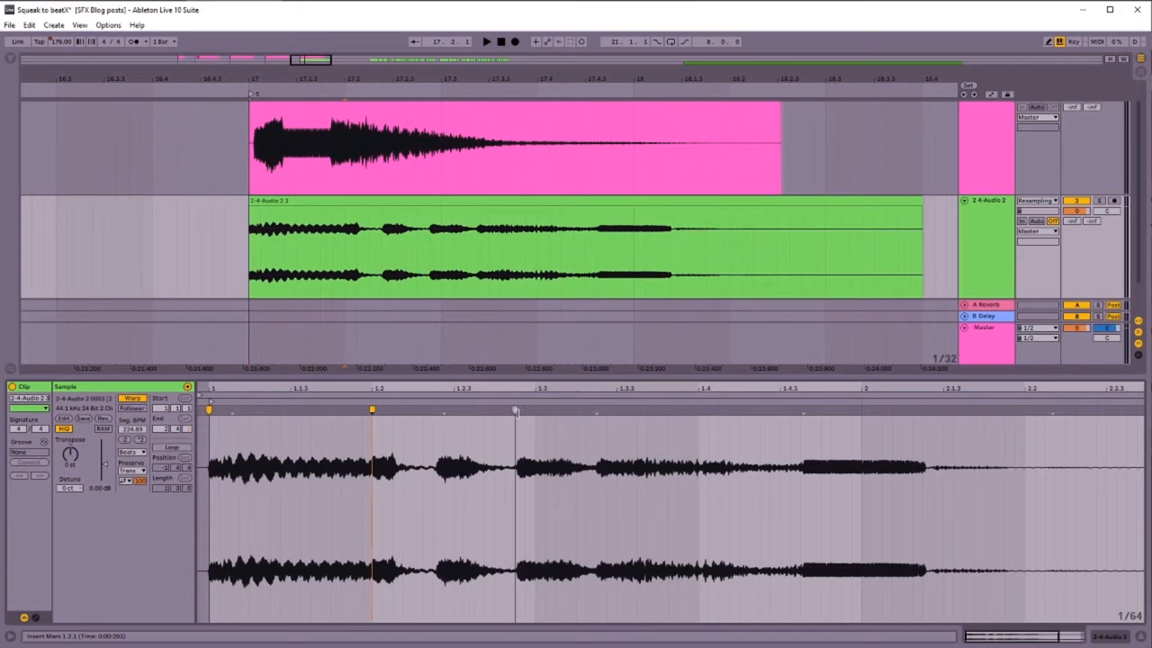
drag(515, 409, 532, 411)
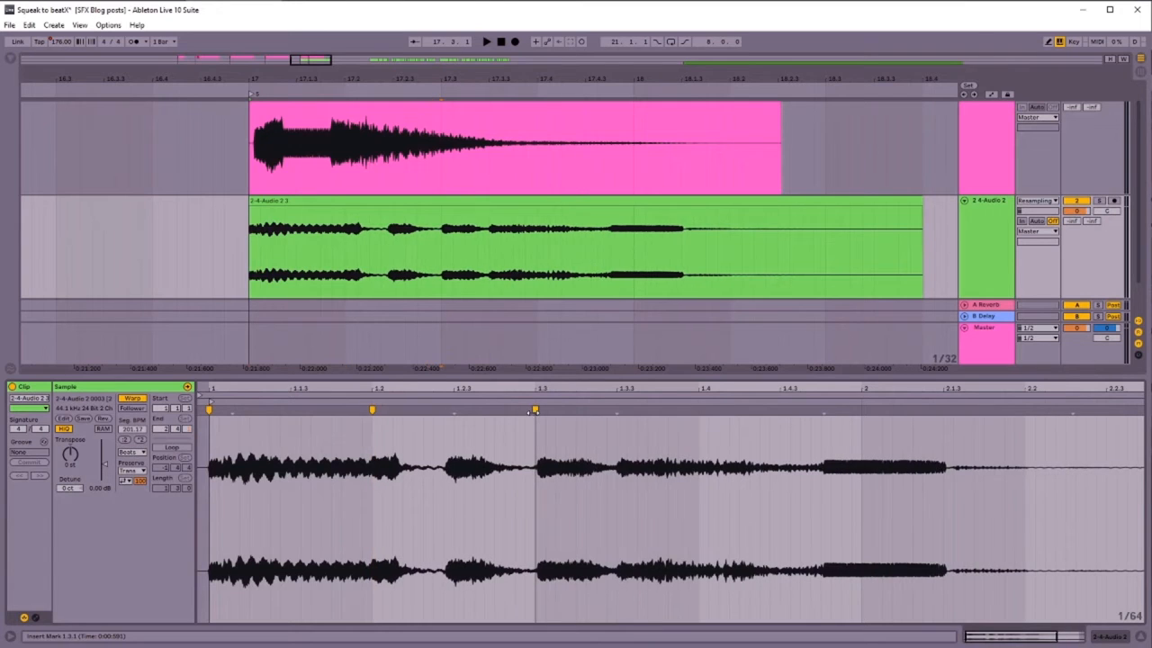
double_click(454, 409)
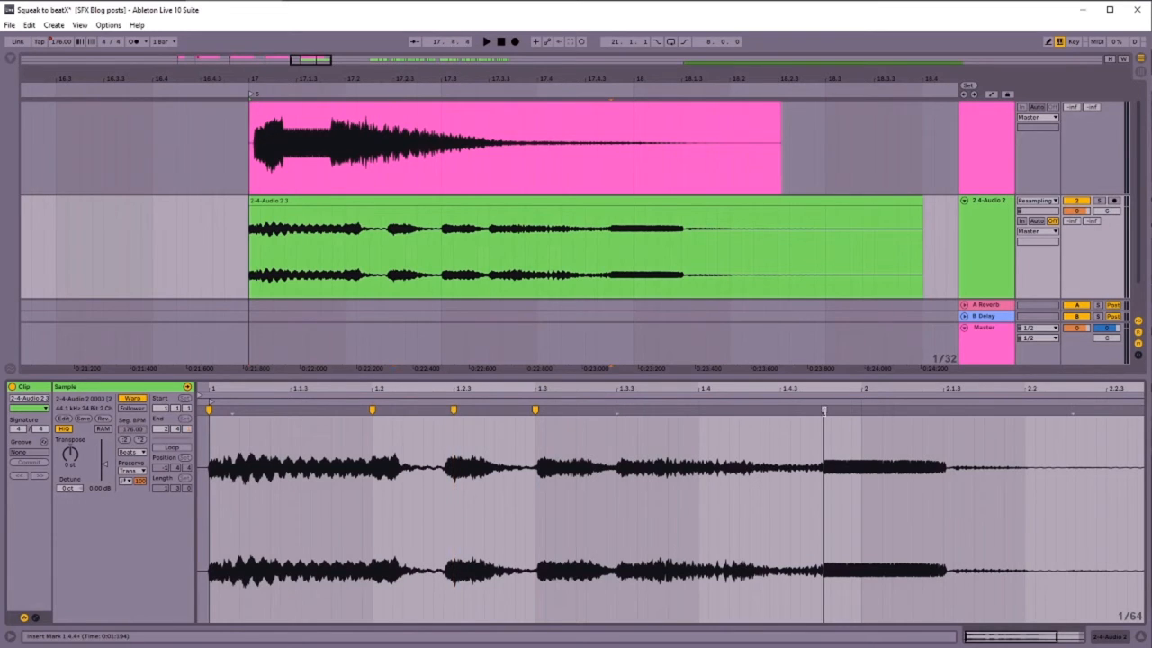
drag(824, 410, 863, 412)
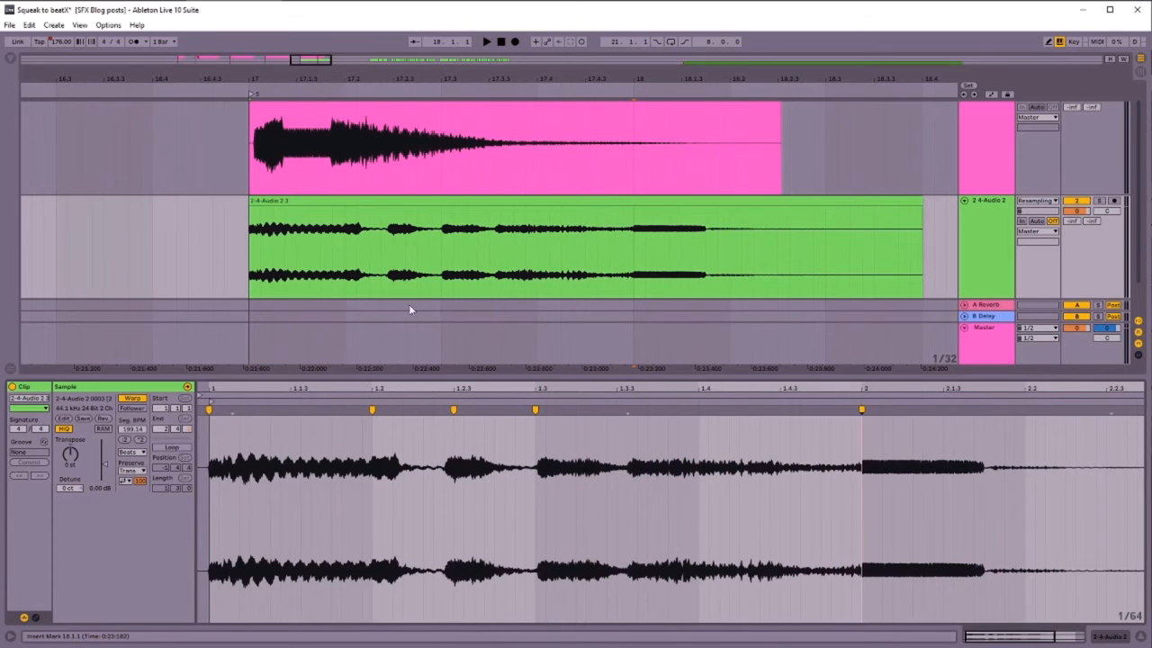
Select the warped recording and play it from bar 17
click(299, 200)
key(space)
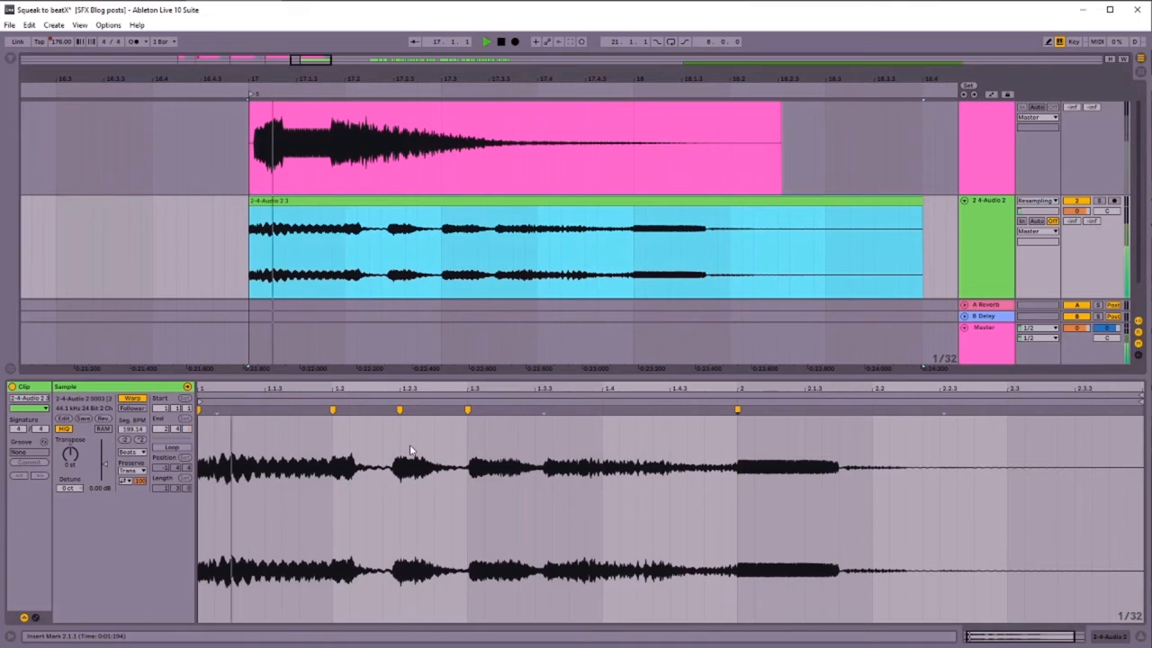
Set the recorded clip's warp mode to Complex Pro and play the clip from bar 17
key(space)
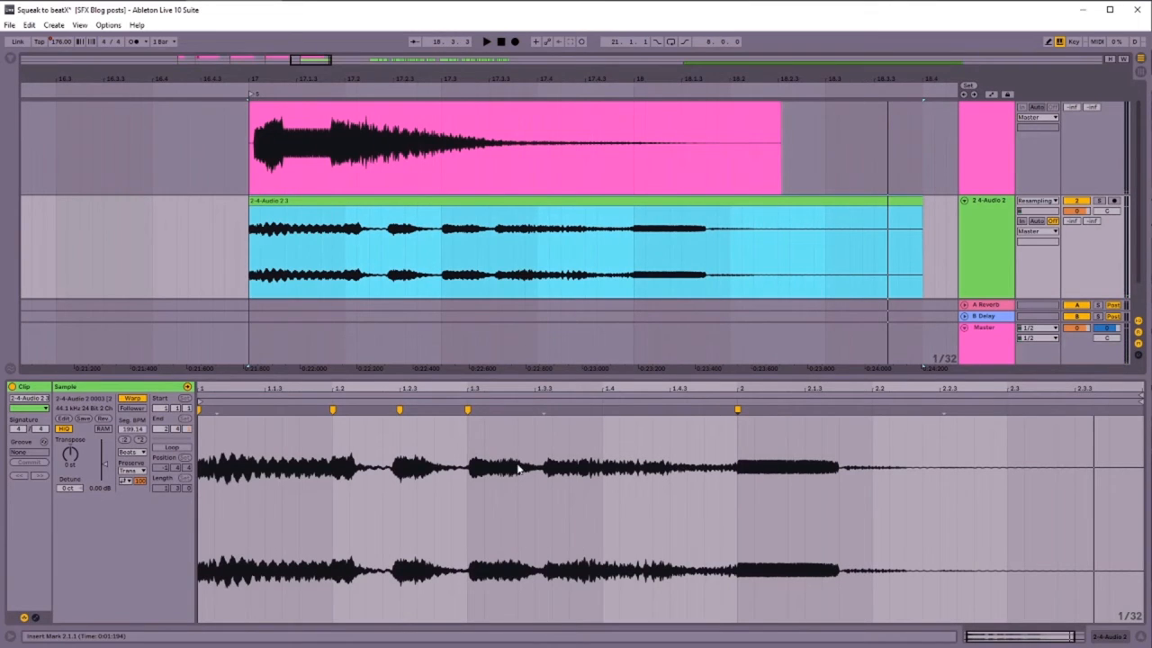
click(132, 452)
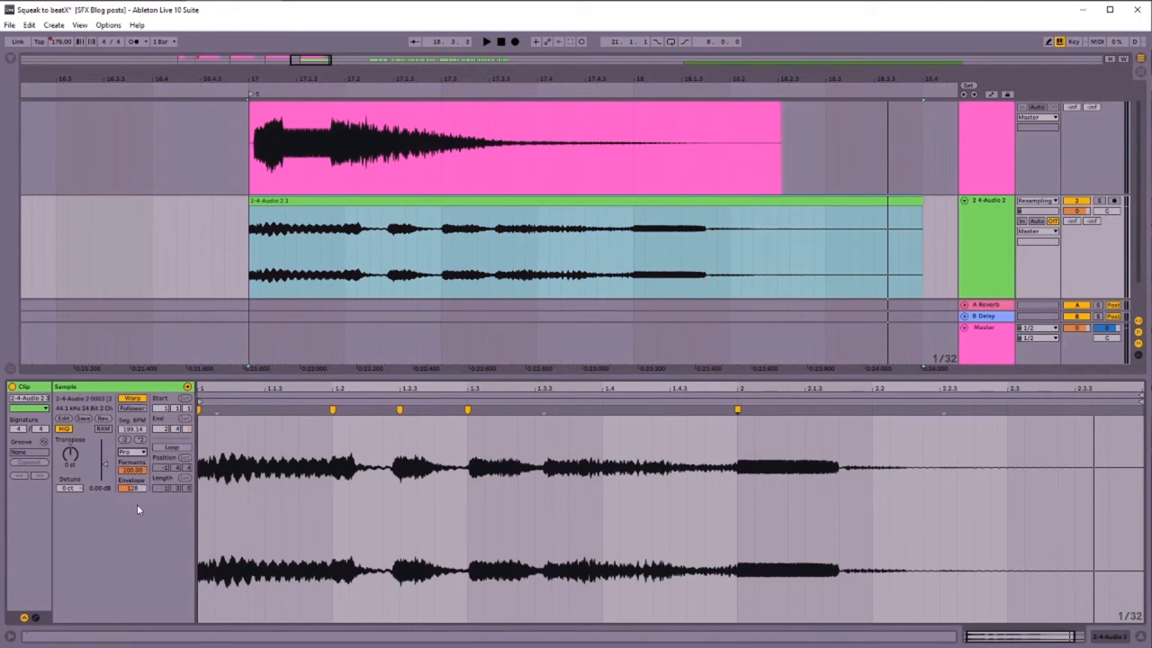
click(203, 408)
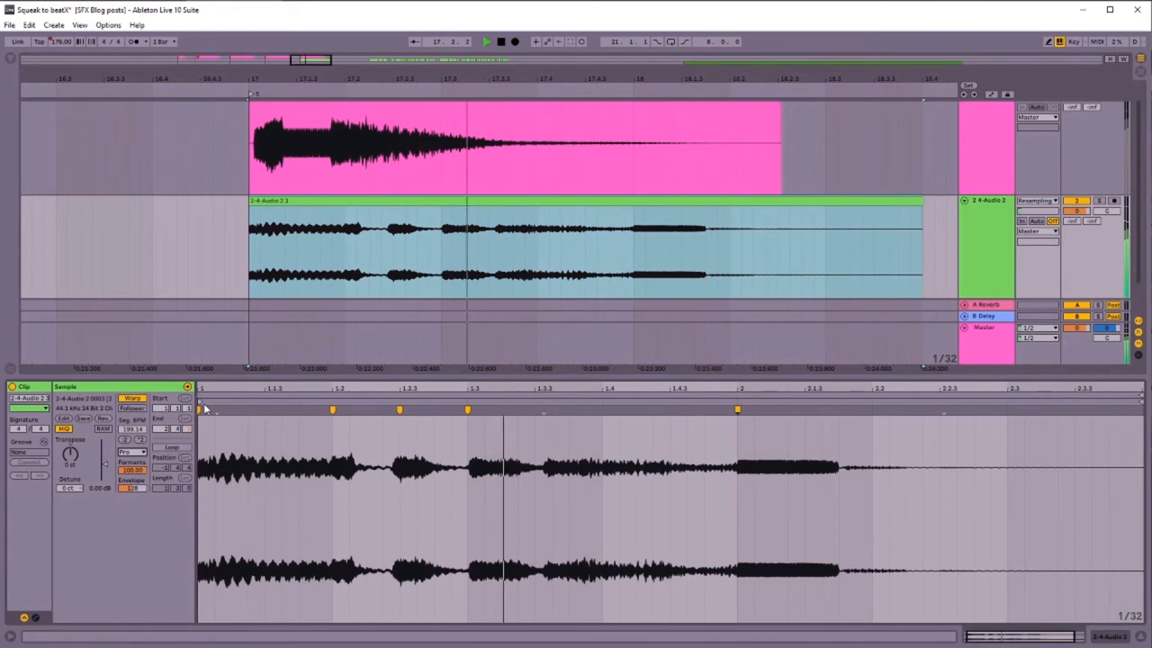
key(space)
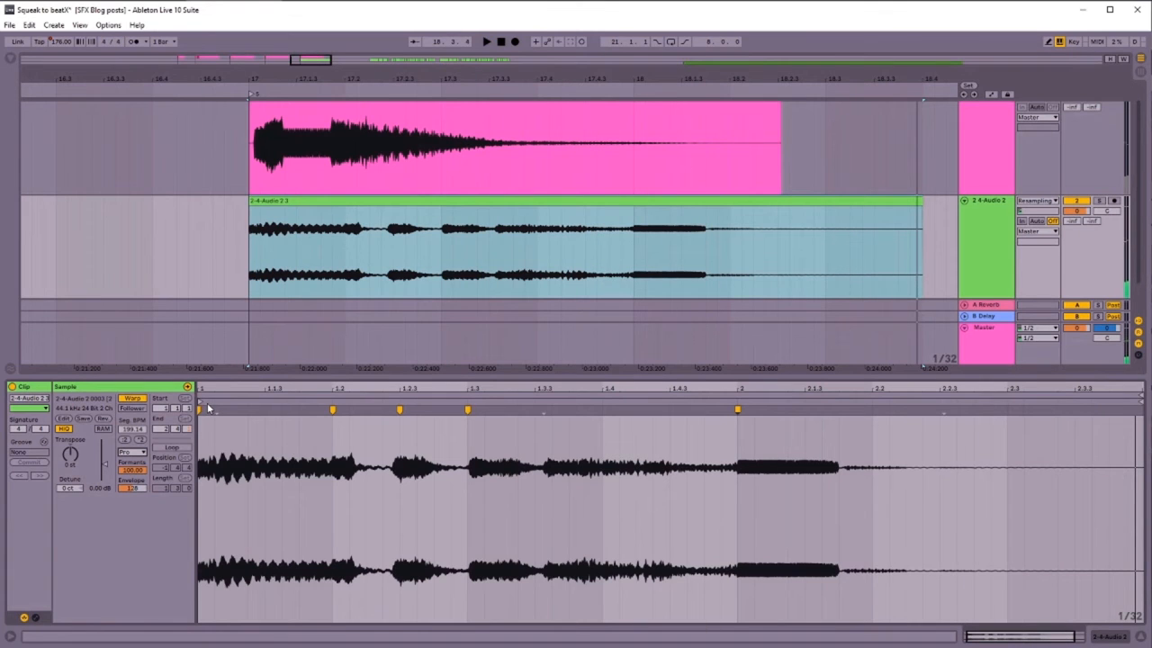
Copy the steady tone between 18.1.1 and 18.1.4 in the recorded clip to beat 17.3 and play from bar 17
drag(423, 78, 484, 87)
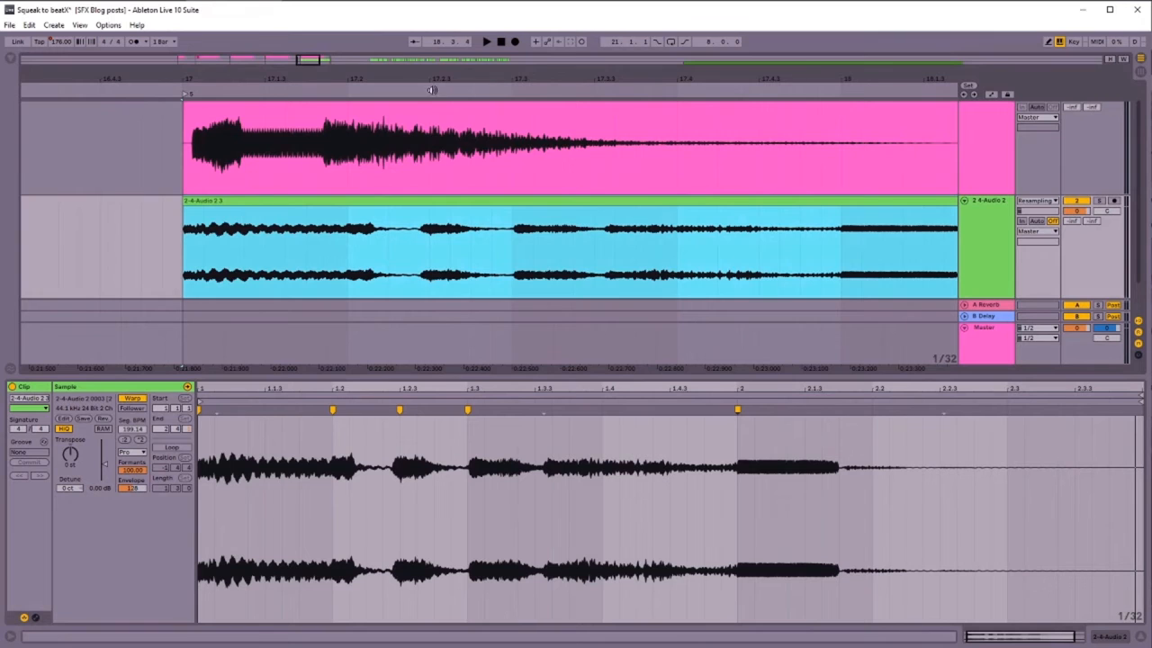
drag(288, 79, 262, 45)
double_click(381, 277)
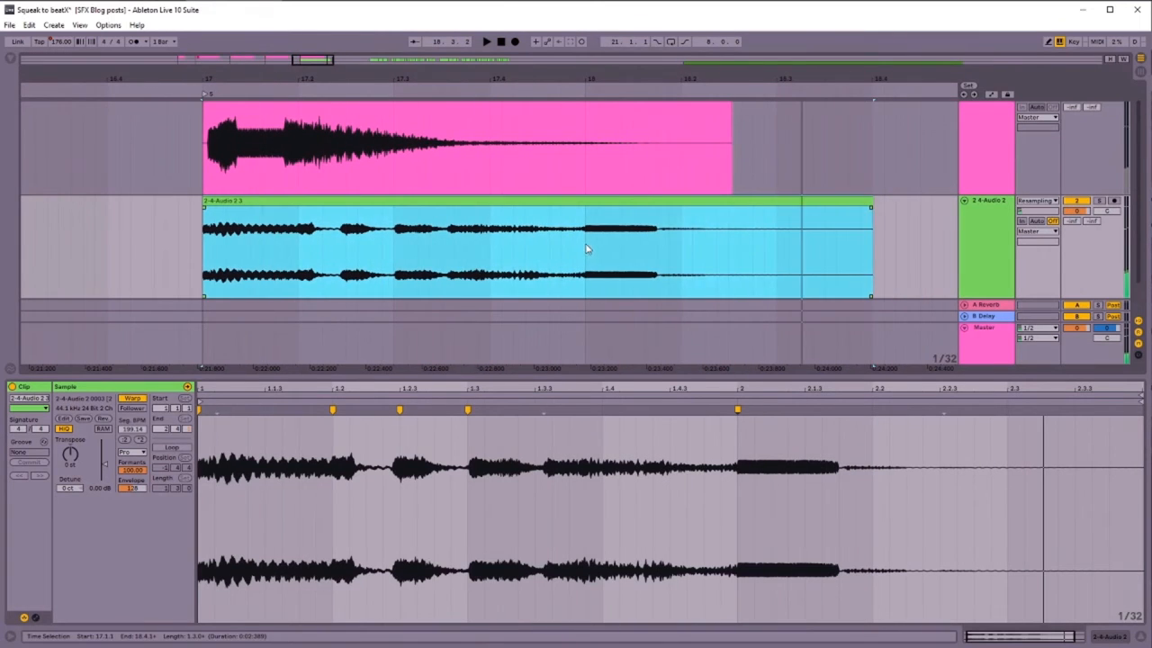
click(586, 249)
drag(585, 249, 657, 254)
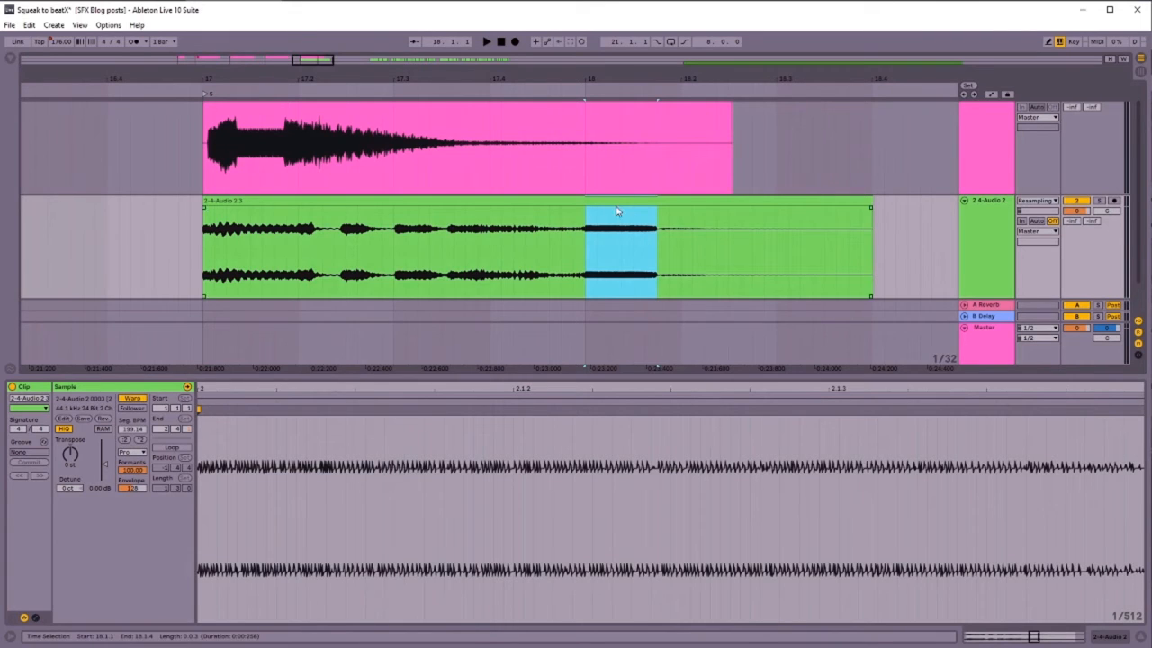
drag(616, 201, 423, 213)
click(346, 225)
key(space)
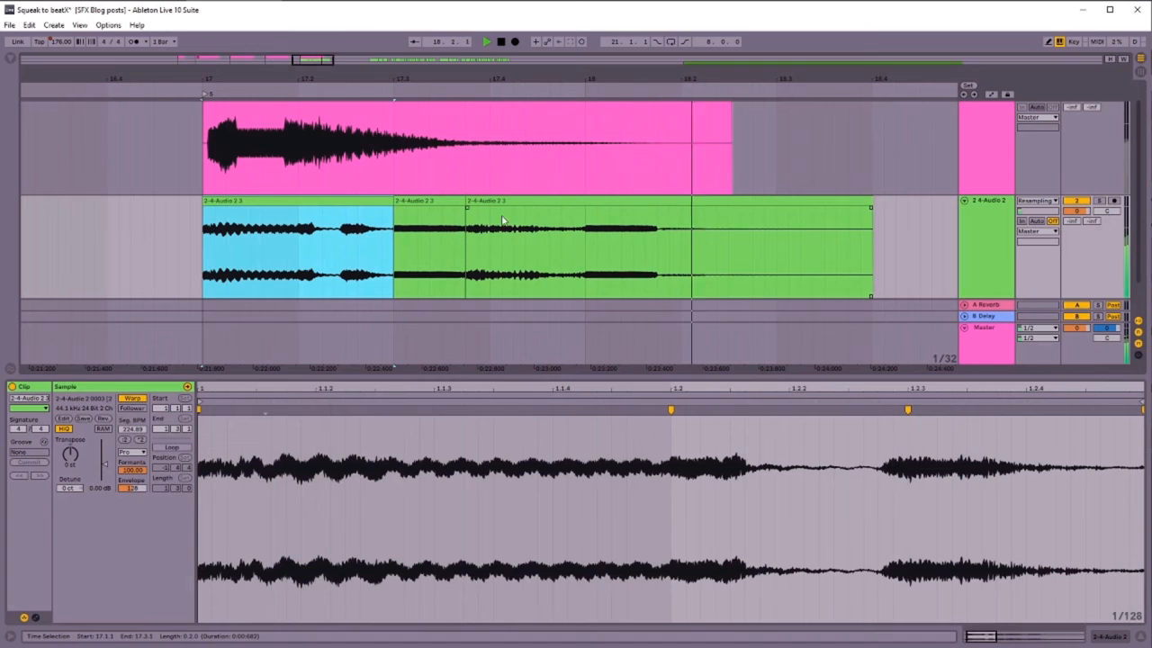
key(space)
Trim the remaining clip's start to 17.4.4, extend the copied tone slice to beat 17.4, and play from bar 17
drag(467, 202, 563, 211)
drag(466, 207, 491, 207)
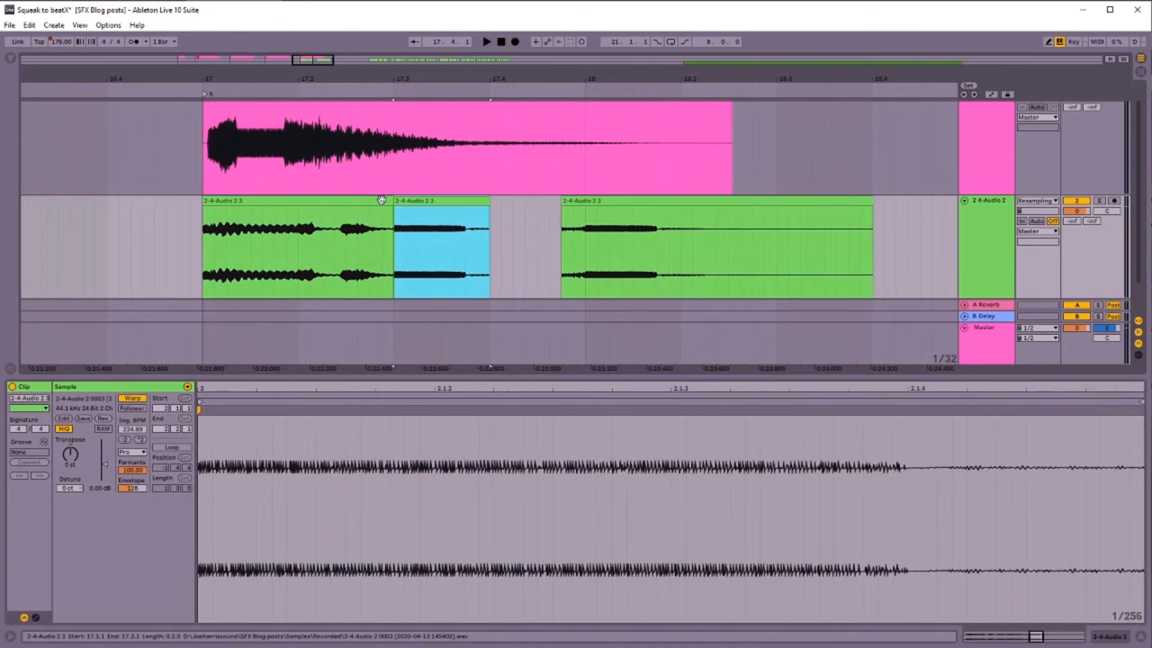
click(382, 200)
key(space)
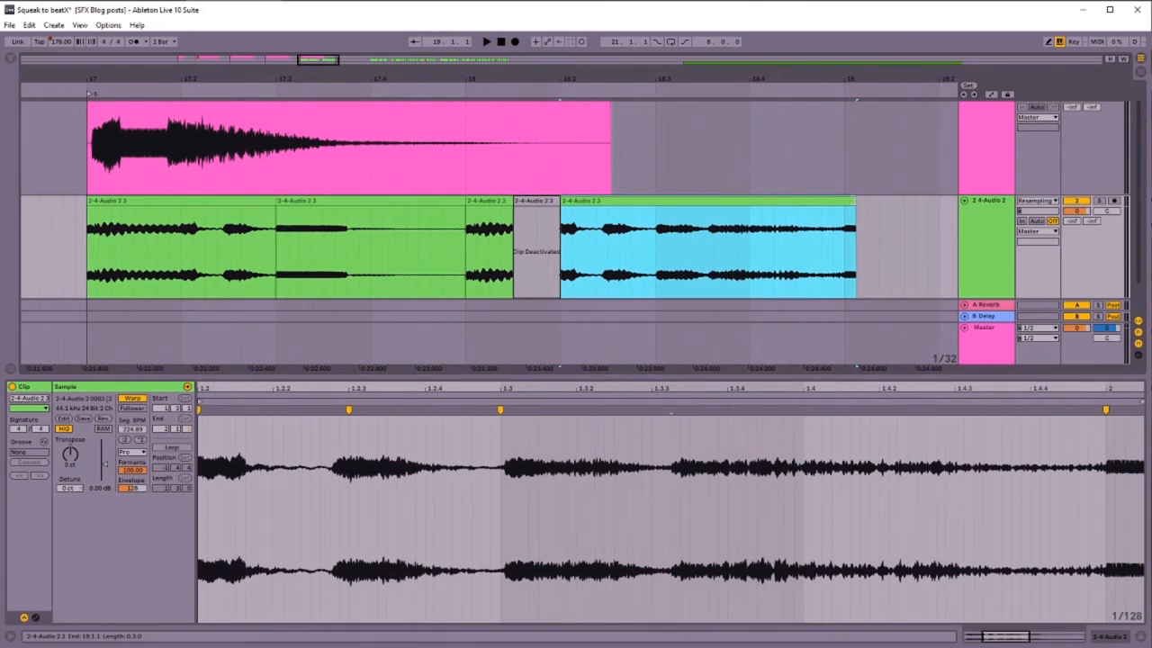
Extend the last clip to beat 19.2, move its steady tone from 19.1.1 to 18.2.3, and play from bar 17
drag(855, 216, 939, 216)
drag(846, 243, 914, 250)
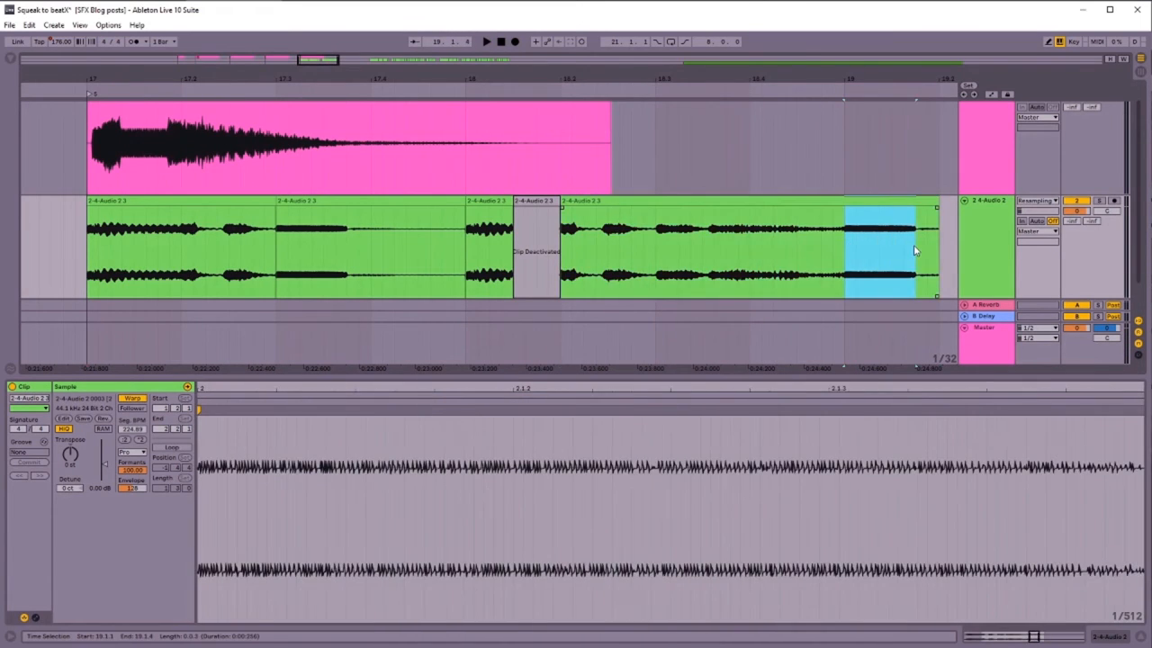
drag(883, 203, 648, 230)
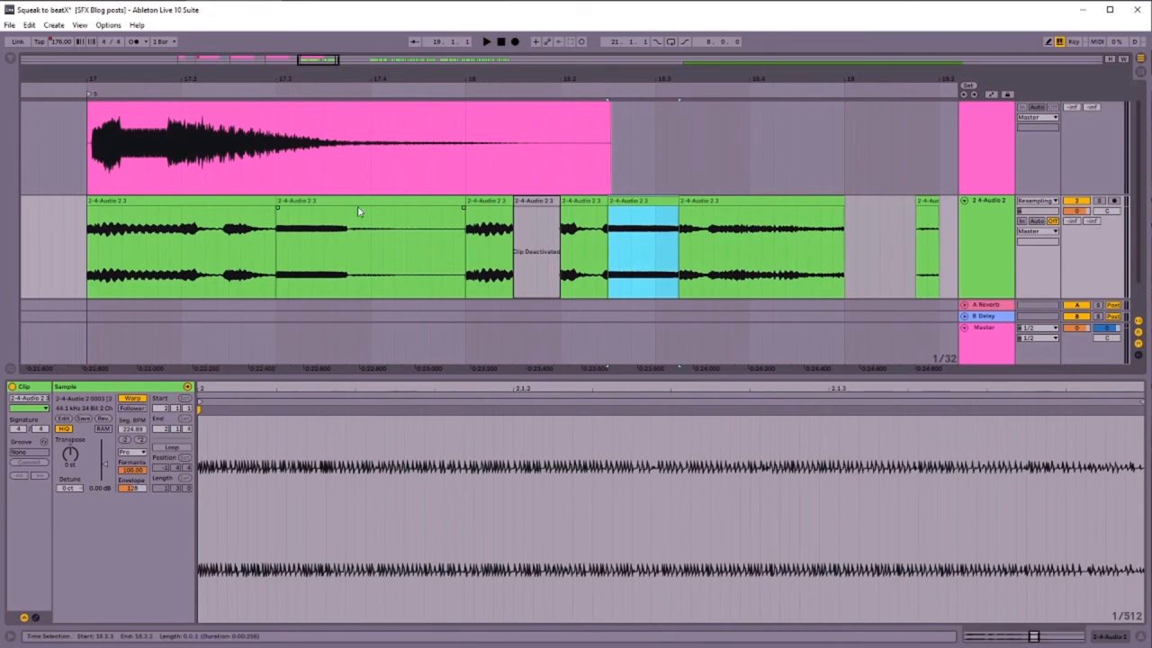
click(234, 202)
key(space)
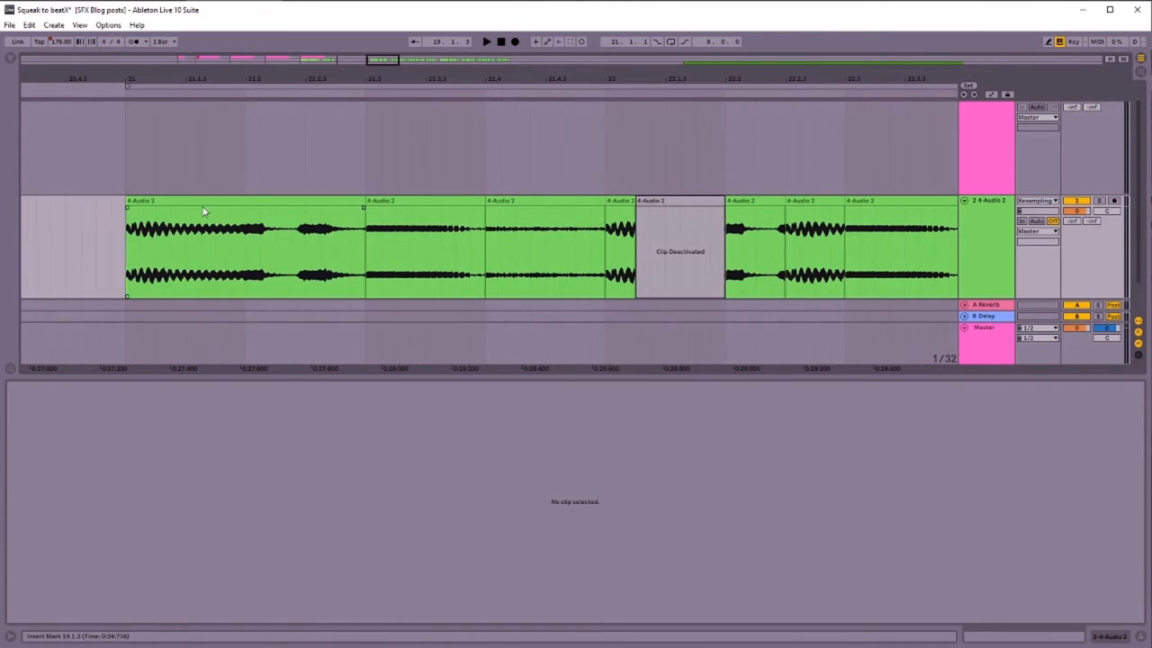
Select the first clip of the prepared sliced sequence at bar 21 and play the sequence from there
click(205, 201)
drag(625, 79, 461, 40)
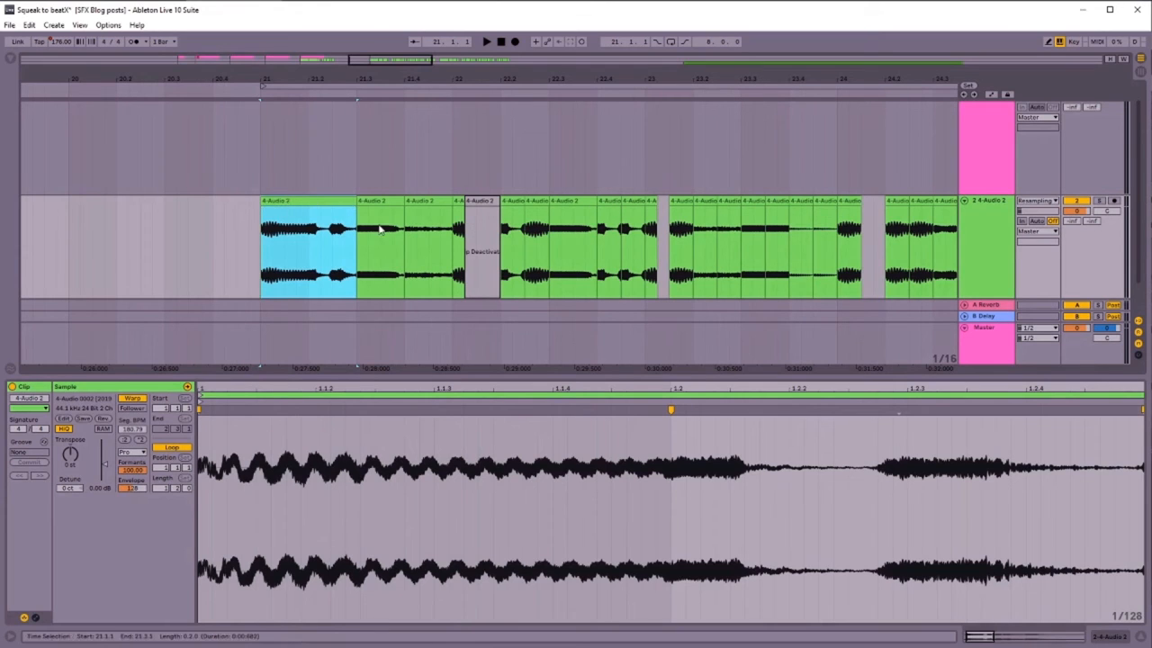
drag(535, 76, 439, 45)
key(space)
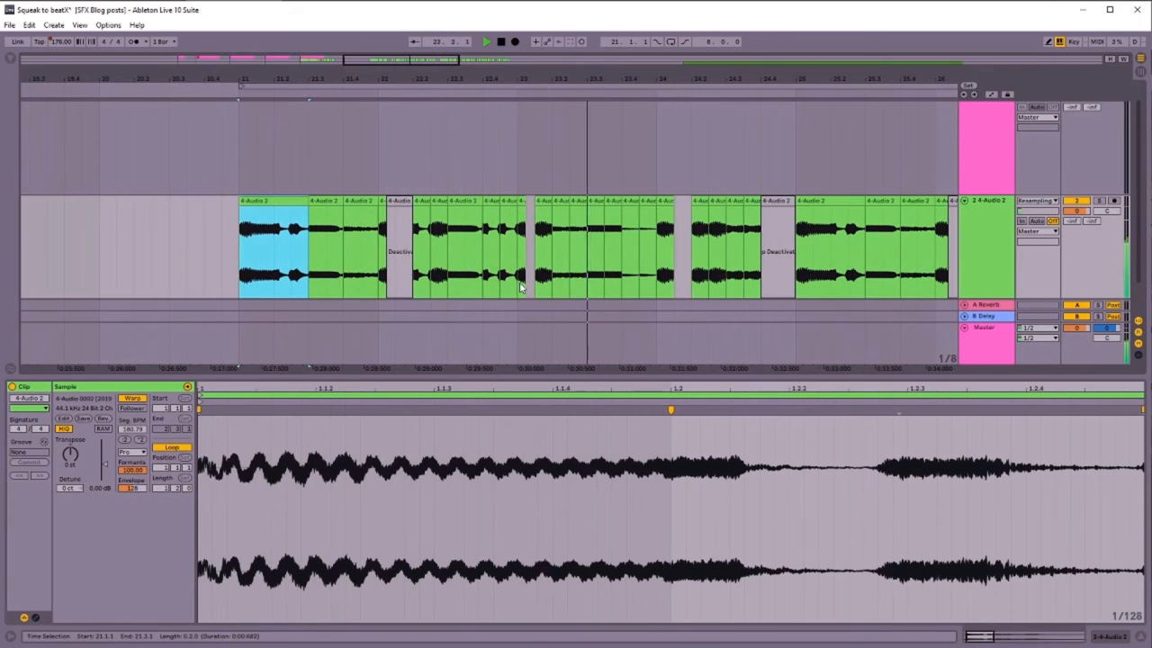
key(space)
Play the repeated slices of the prepared sequence from beat 23.2
drag(714, 83, 689, 171)
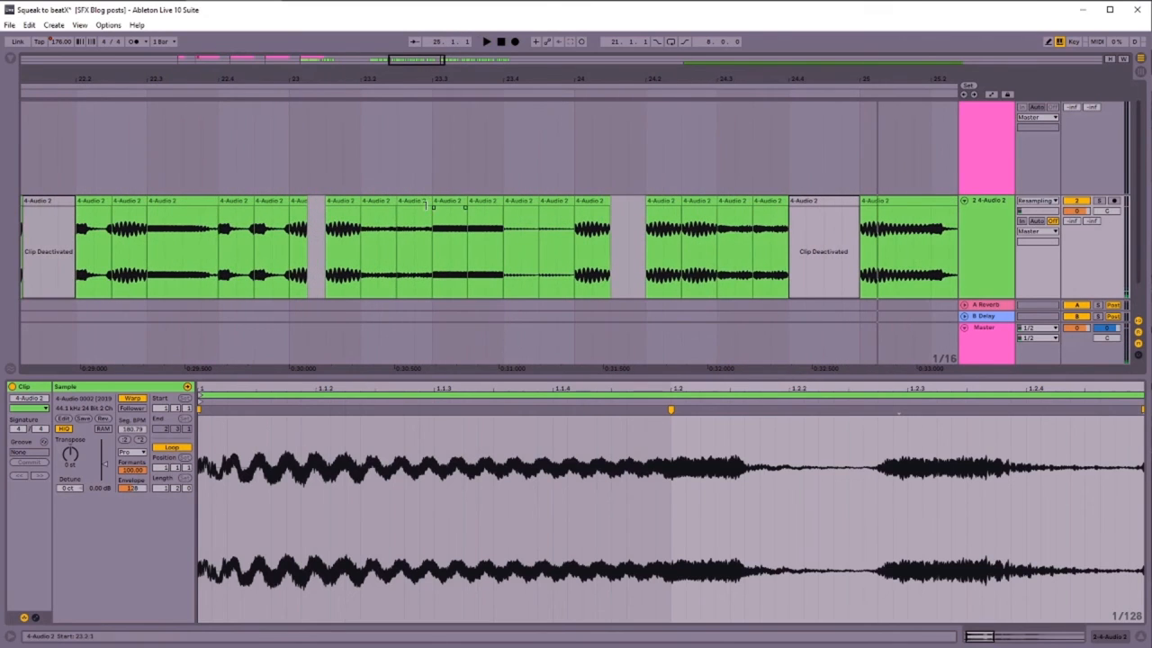
click(381, 200)
key(space)
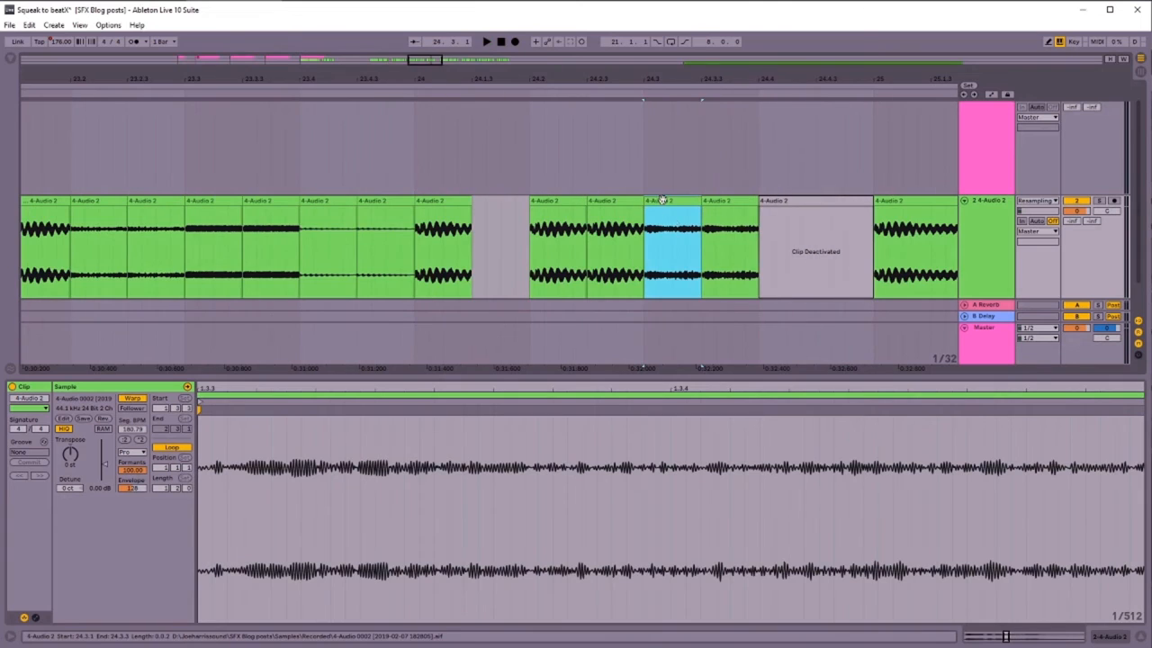
key(space)
Select the first four-bar phrase of the prepared sequence, from bar 21 through the deactivated clip before bar 25
drag(621, 79, 766, 33)
click(354, 206)
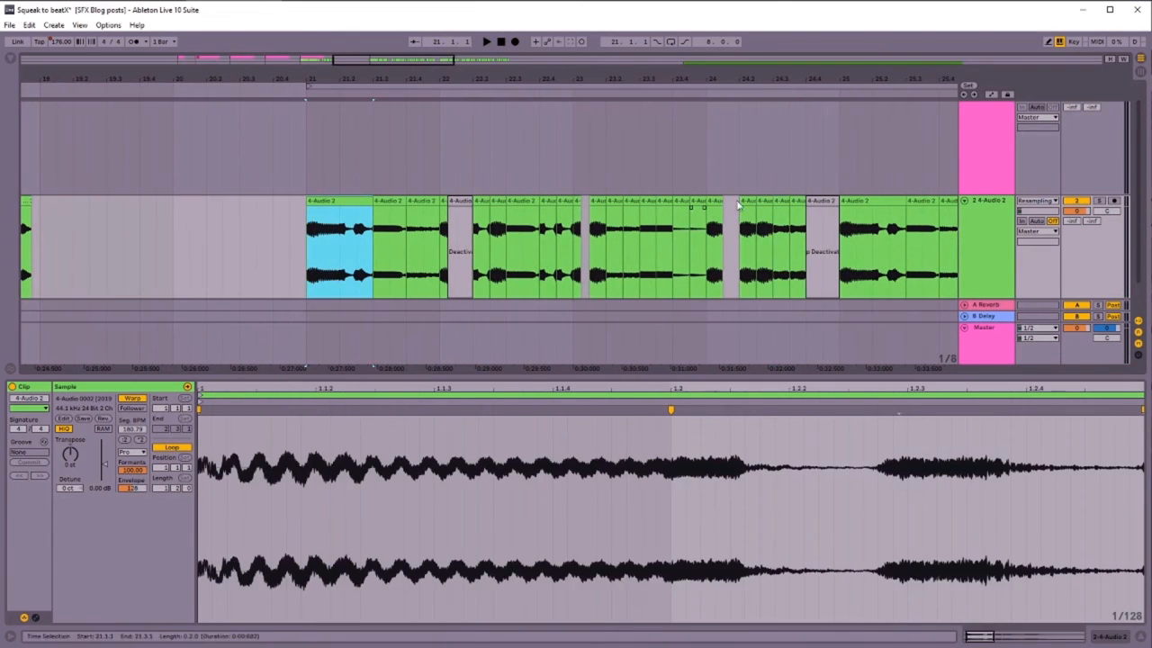
shift+click(830, 201)
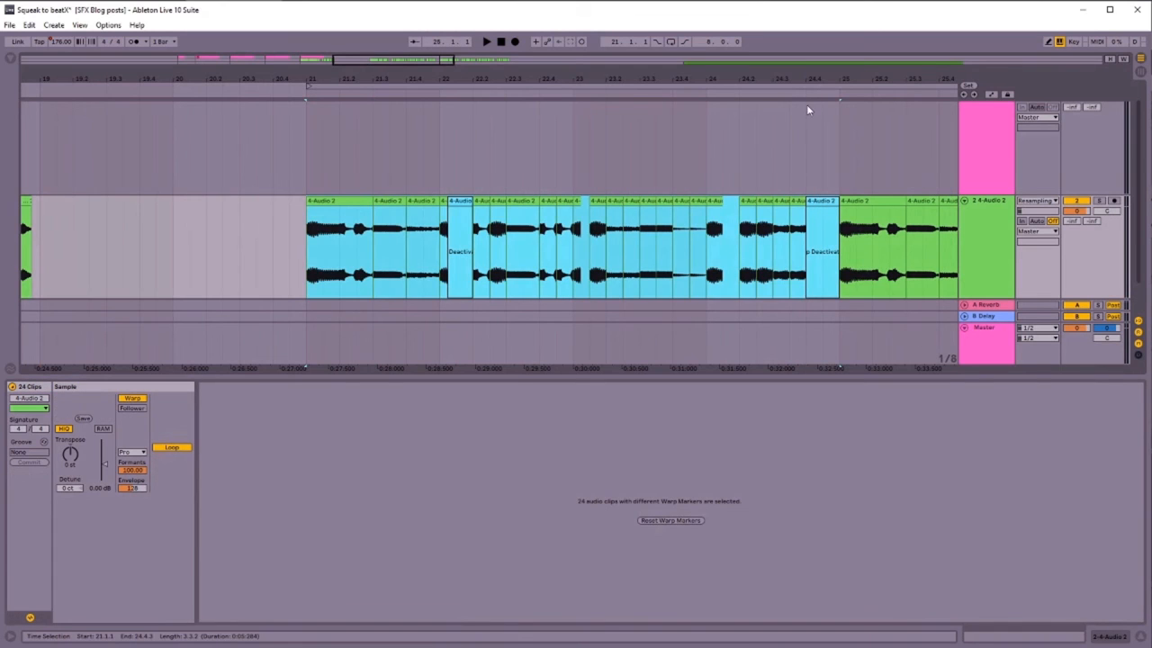
Play the second four-bar phrase of the prepared sequence from bar 25
drag(849, 80, 267, 98)
click(290, 202)
drag(518, 92, 406, 94)
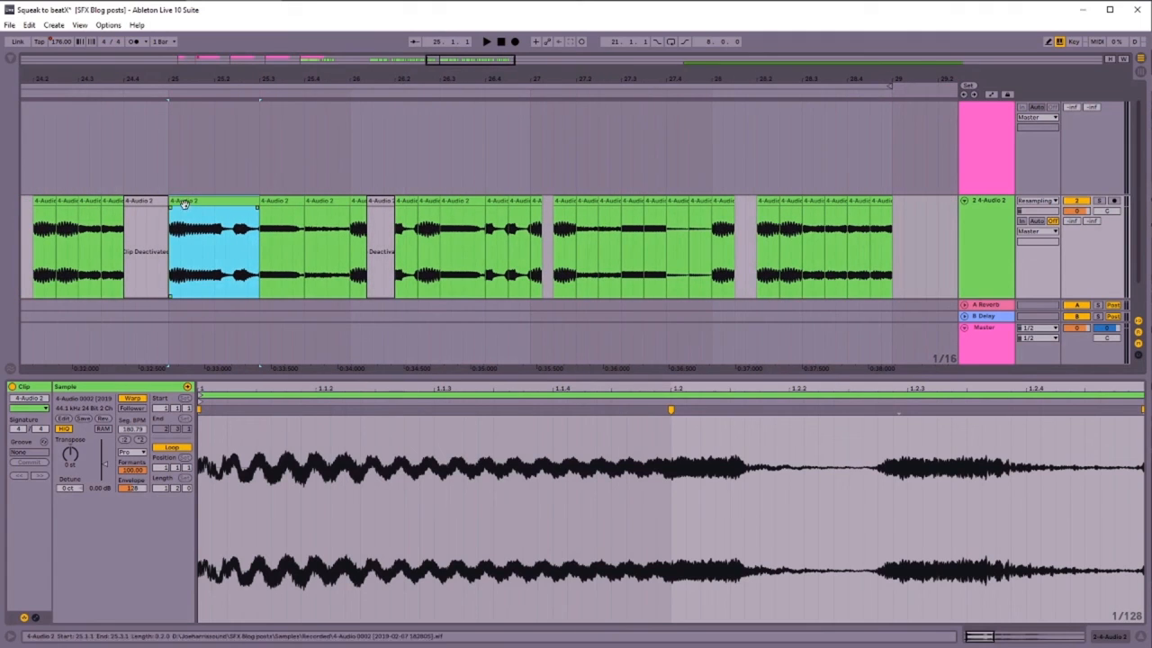
key(space)
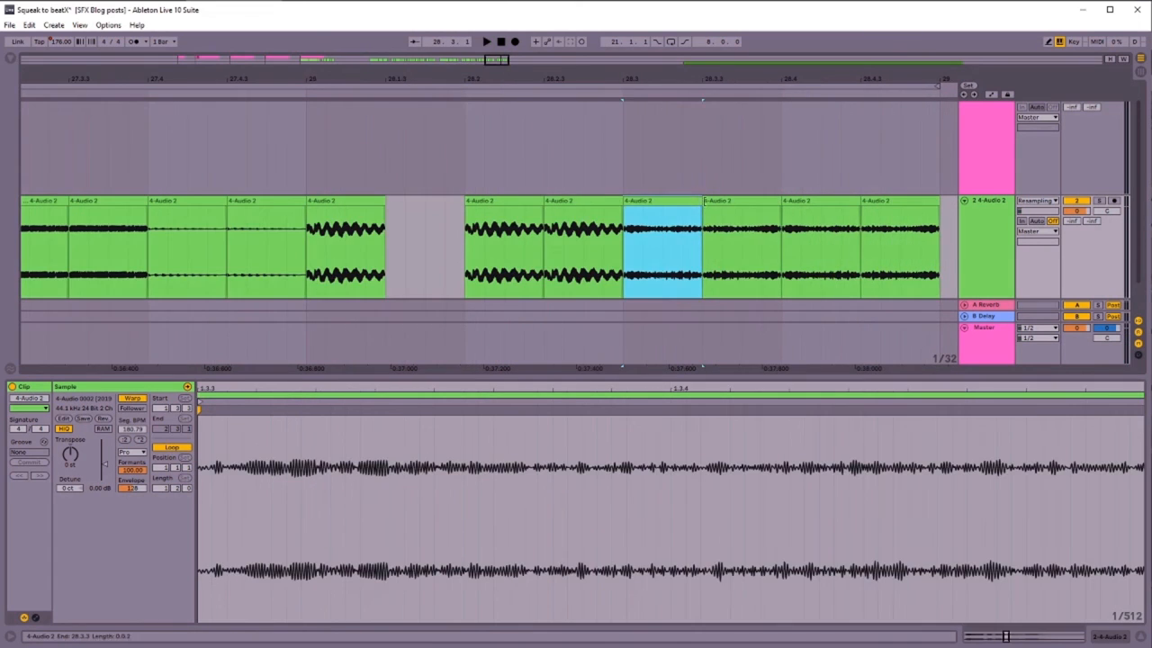
Examine the clips at 28.3 and 28.3.3 near the end of the sequence and play from 28.3
click(717, 200)
click(681, 200)
click(738, 201)
click(688, 200)
key(space)
key(space)
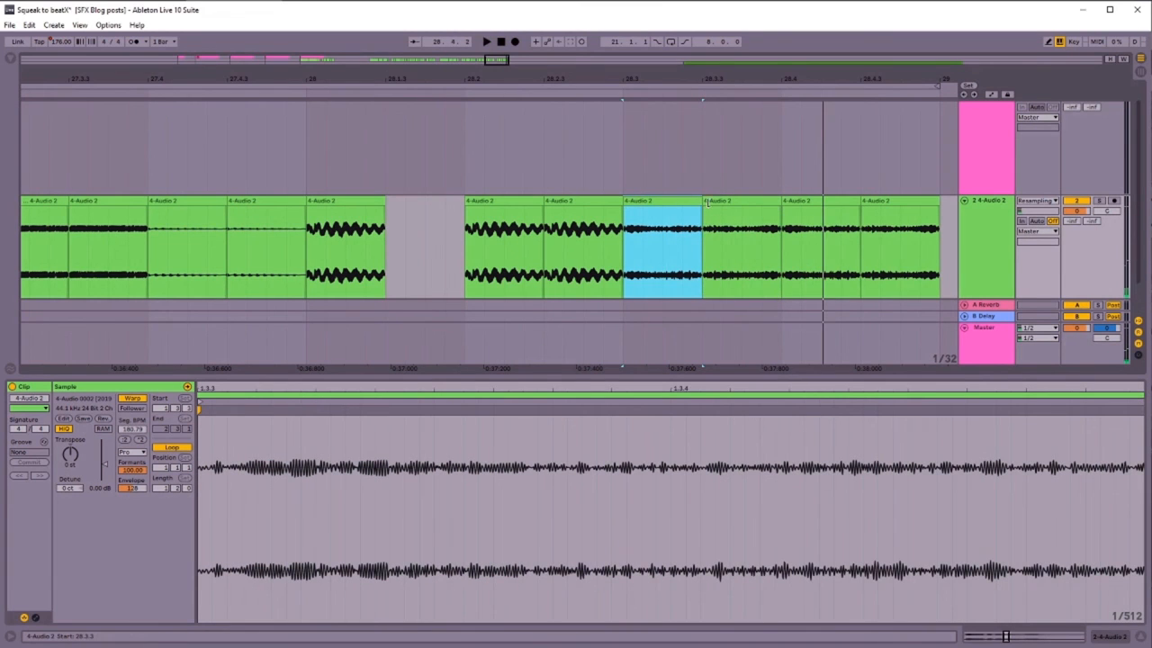
Compare the settings of the clip pairs at 28.3 and 28.4, and replay the ending from 28.3
click(717, 200)
shift+click(697, 199)
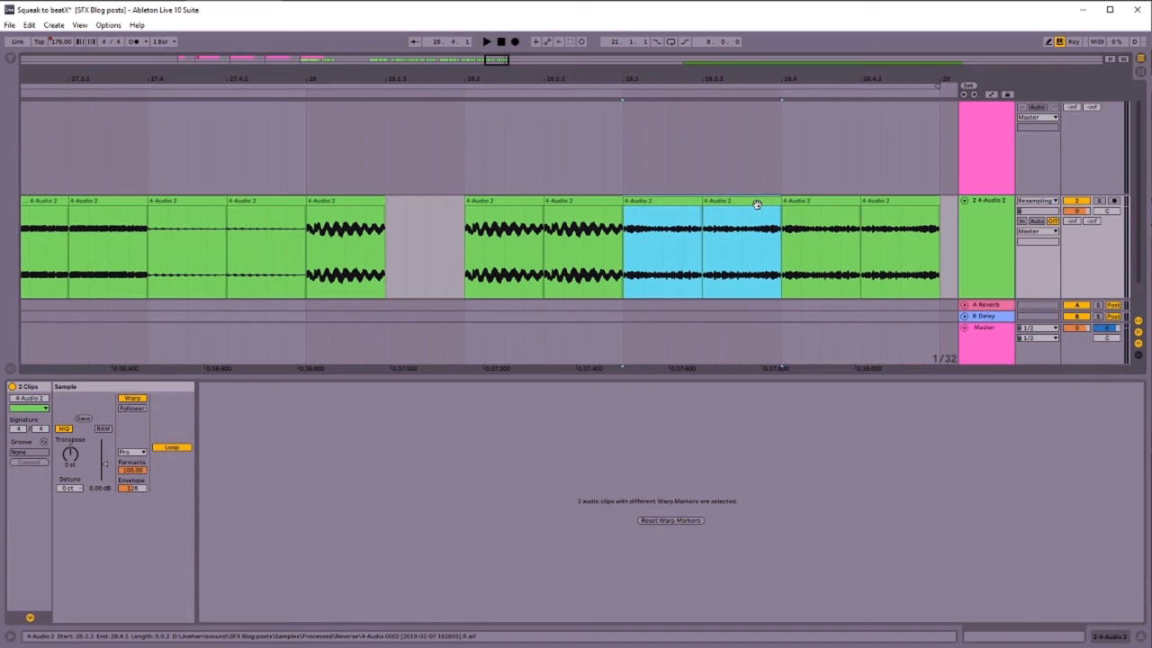
click(801, 201)
shift+click(886, 202)
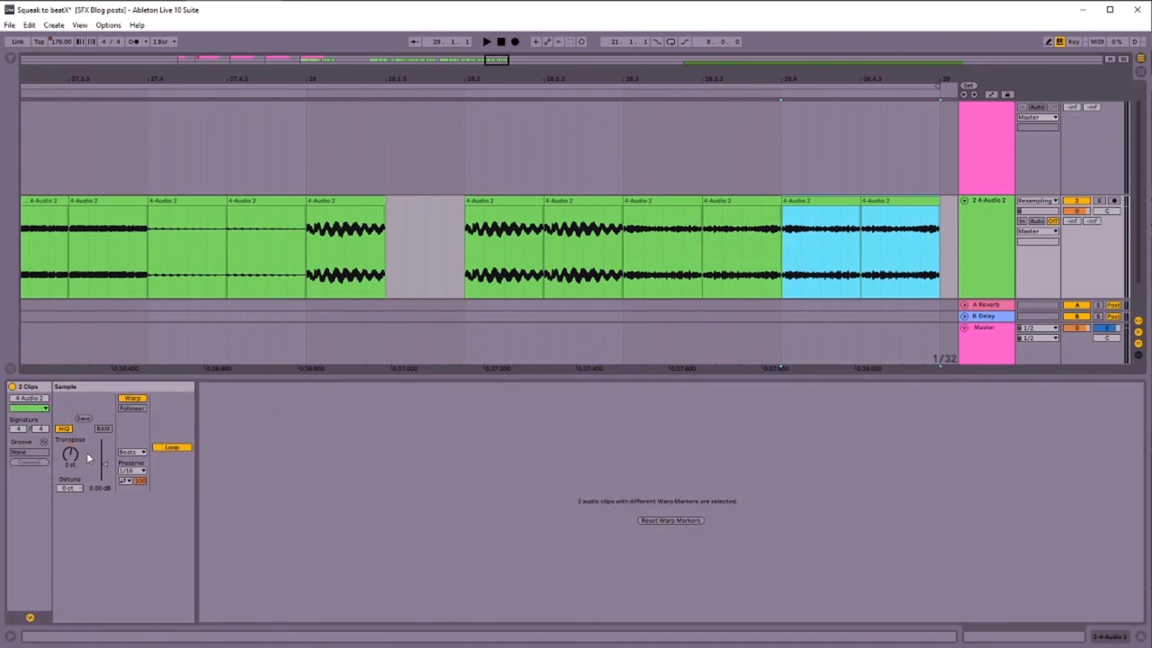
click(696, 202)
key(space)
key(space)
Play the complete eight-bar sequence from its first clip at bar 21
drag(702, 79, 906, 27)
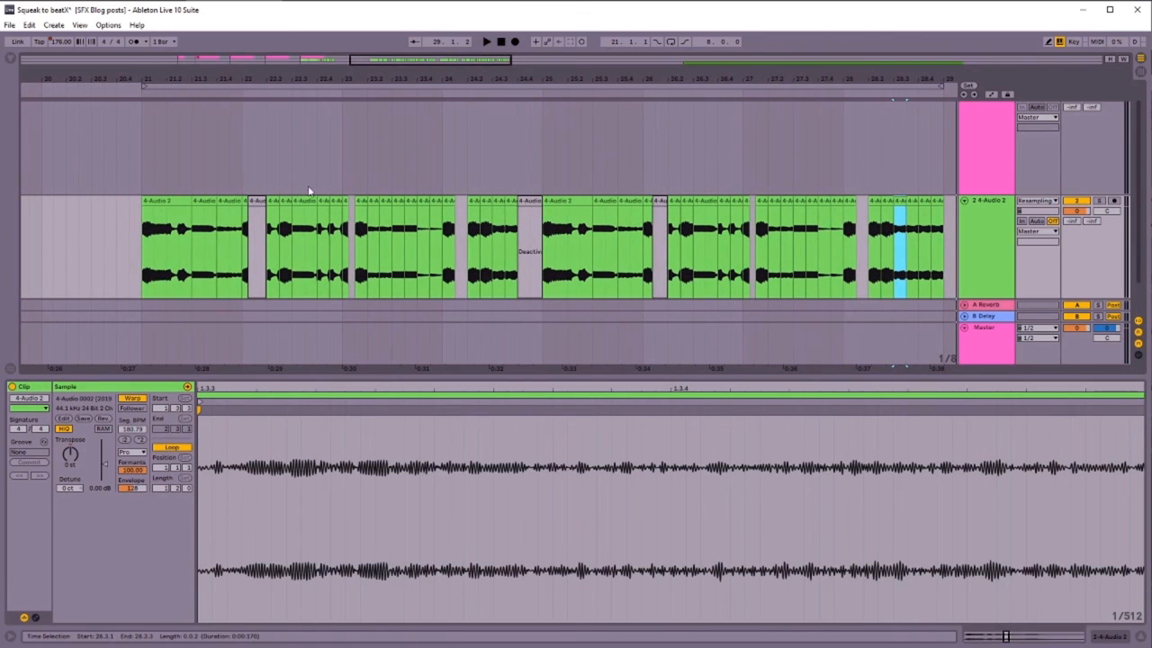
click(165, 201)
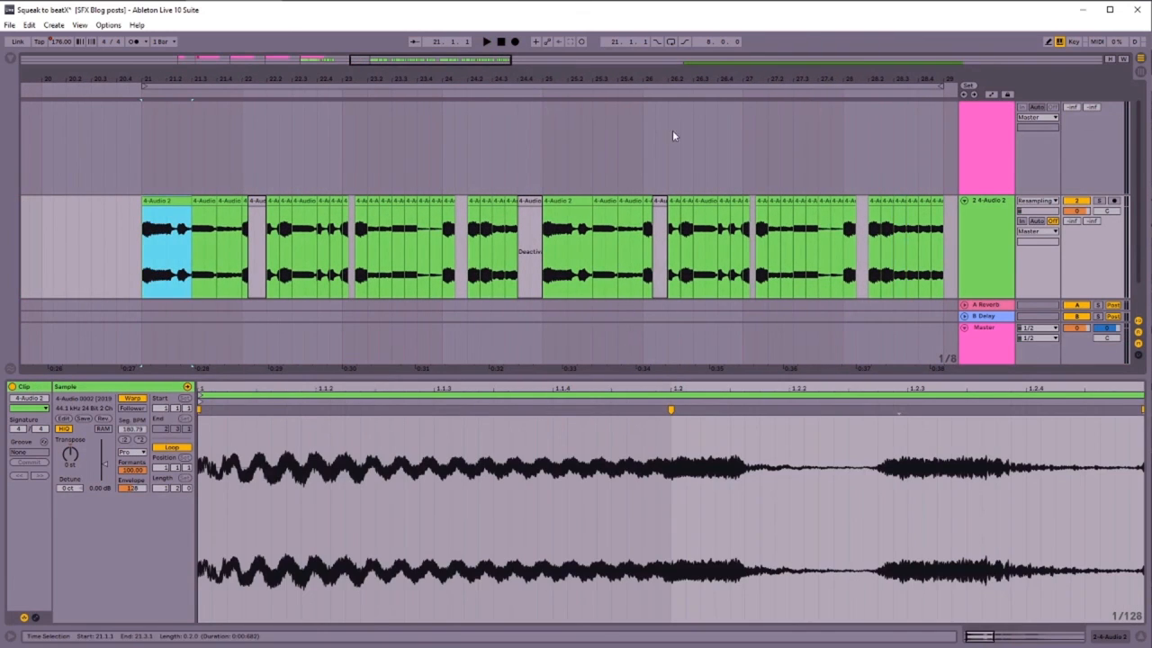
click(488, 43)
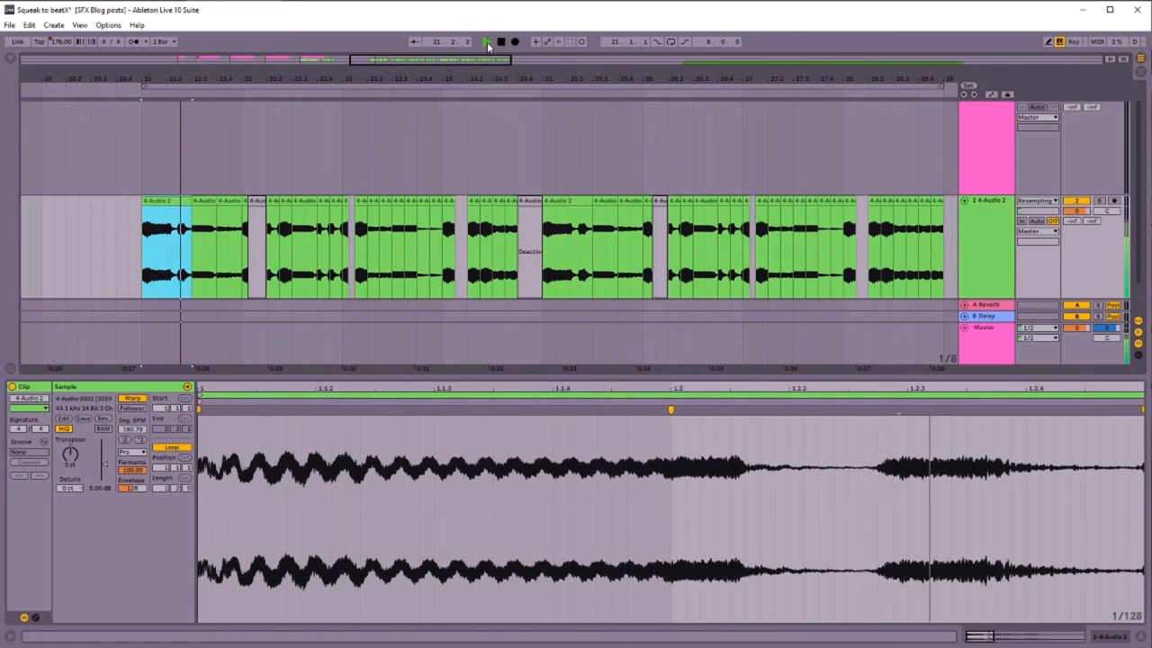